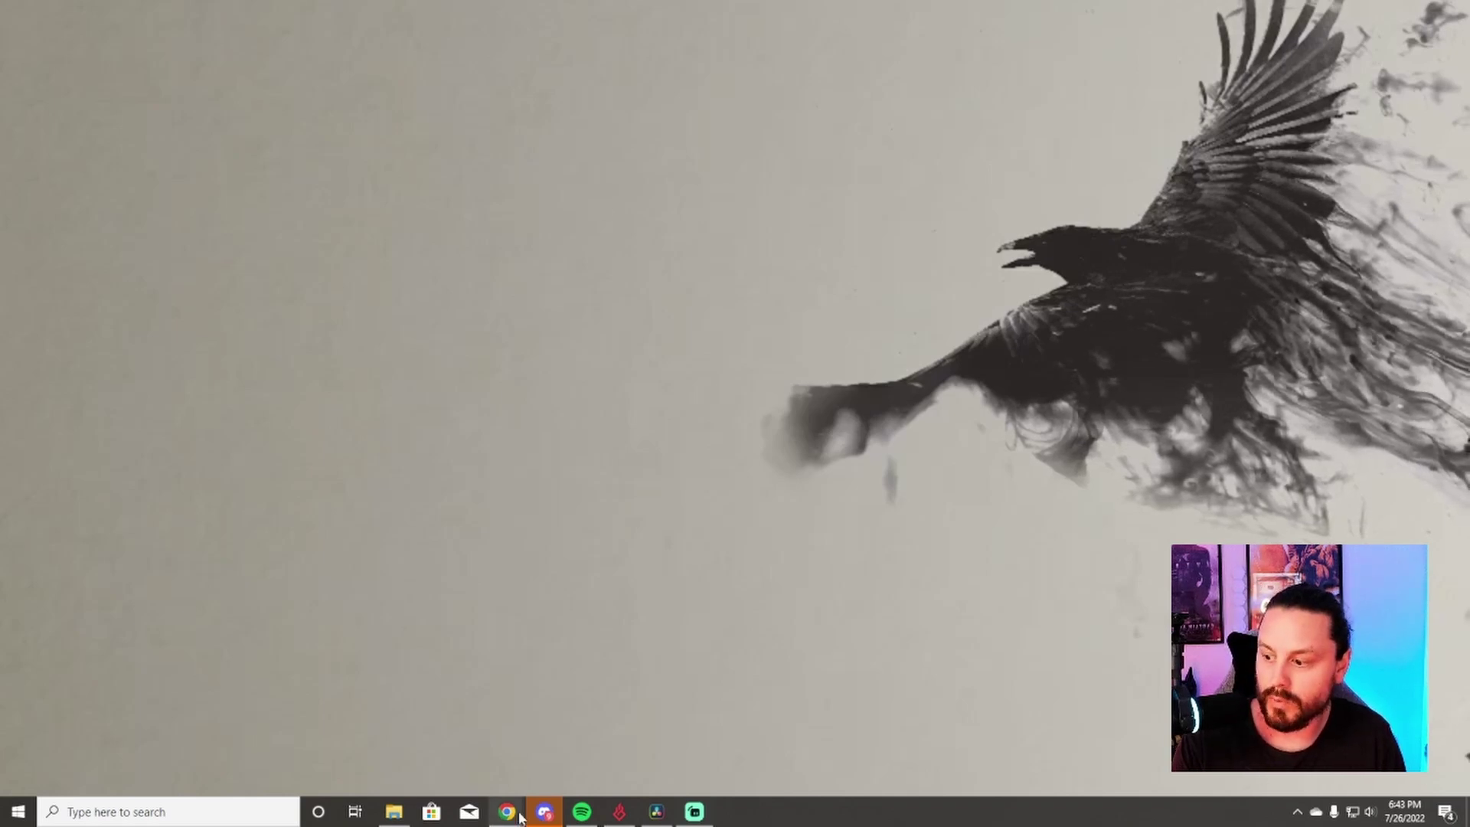
Open the save options for the grey samurai GIF in Google Images, then go to ezgif's Crop animated GIF page.
mouse_move(519, 818)
left_click(449, 745)
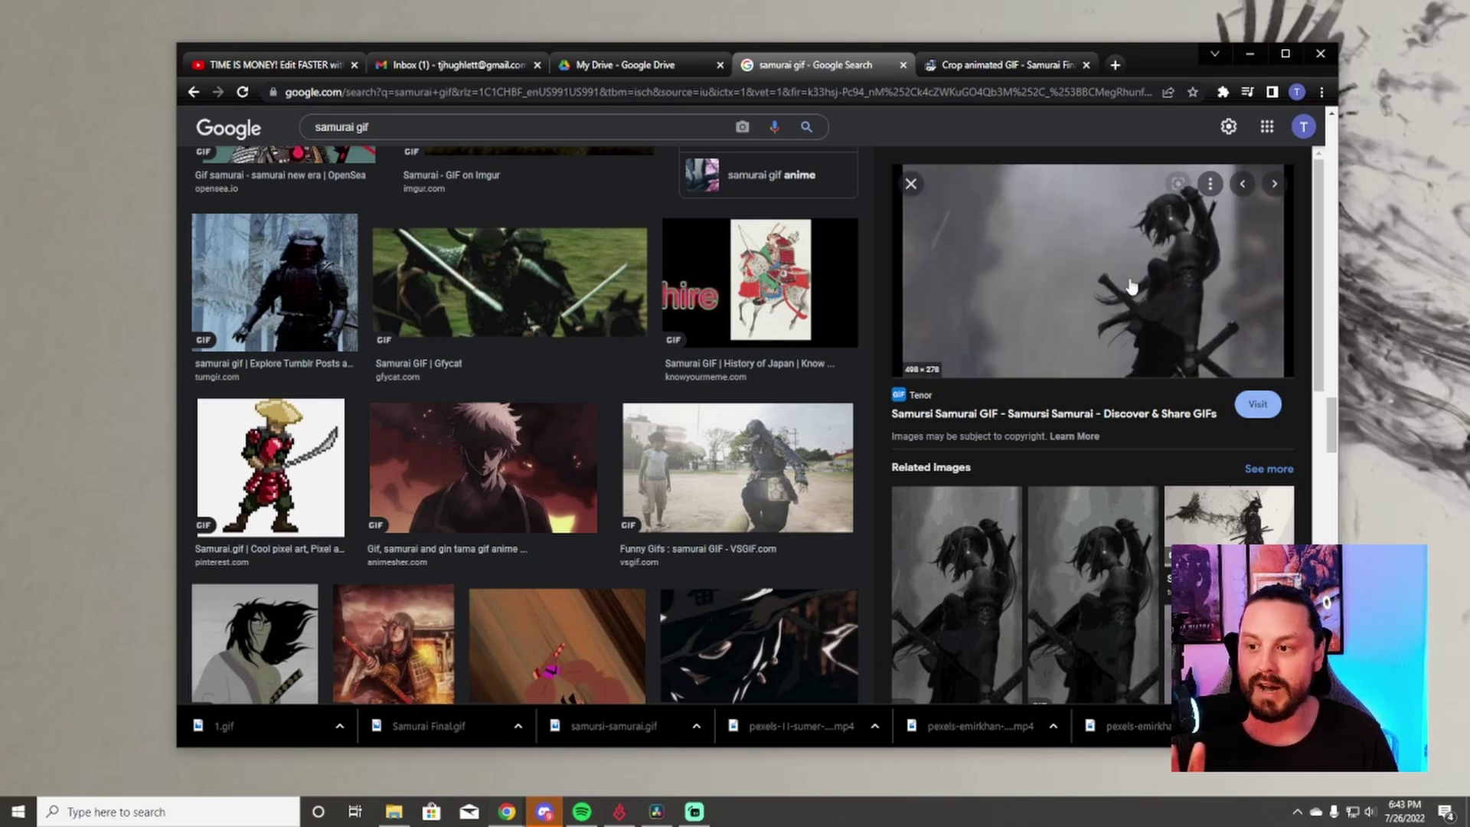
right_click(1045, 288)
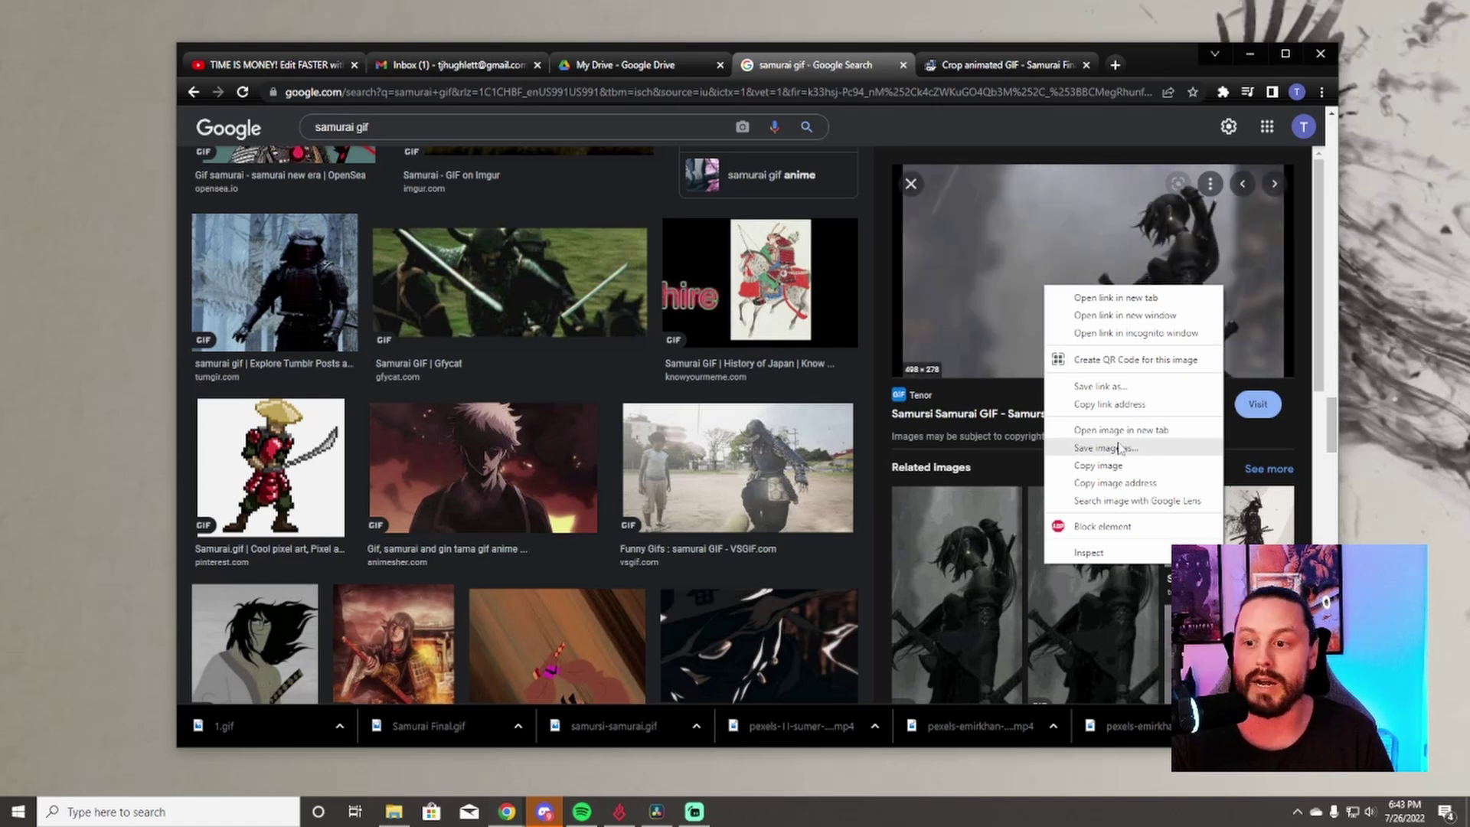
left_click(997, 68)
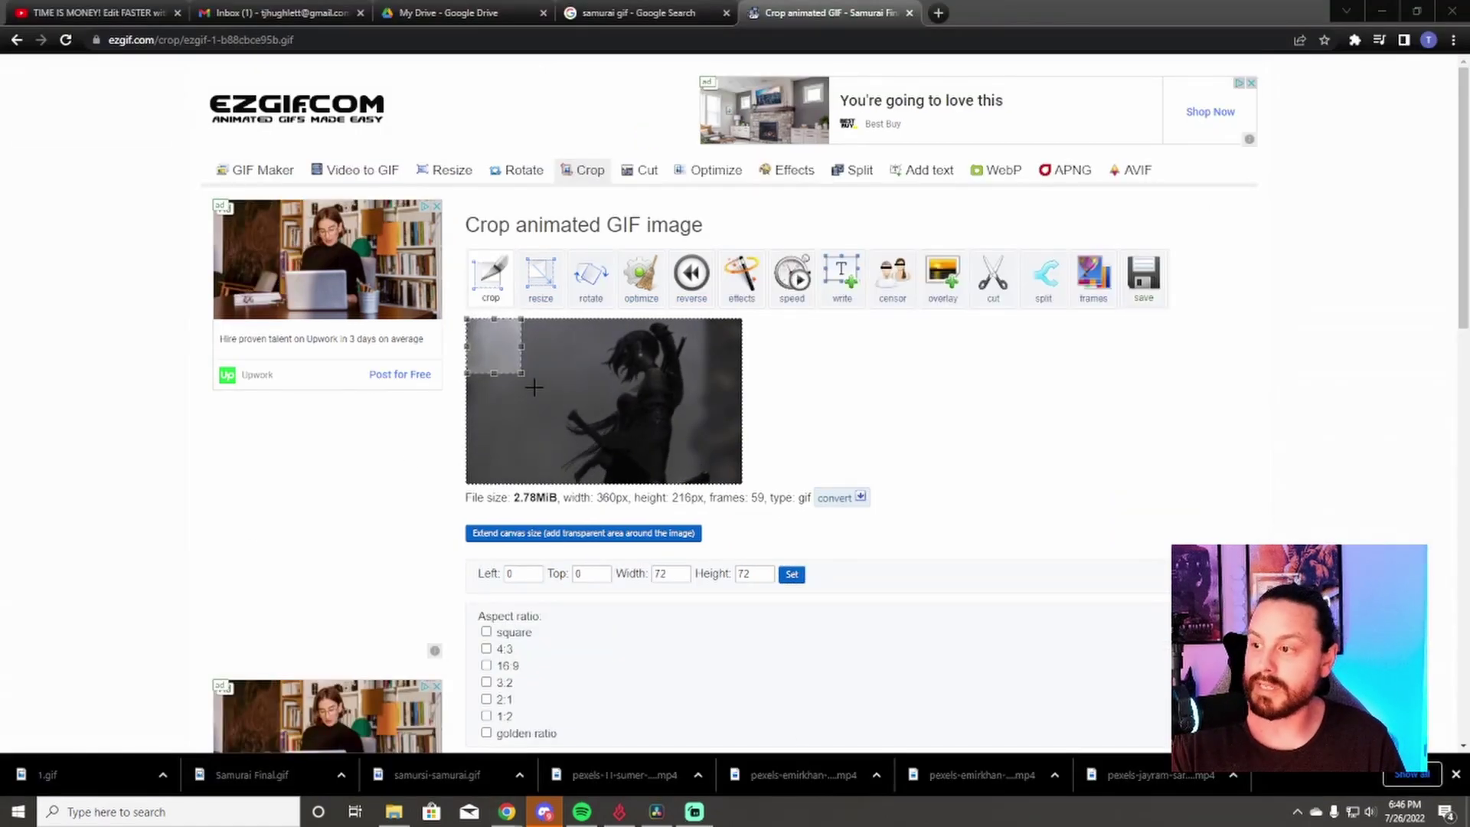
Upload samursi-samurai.gif into the ezgif cropper from a fresh upload form.
left_click(580, 173)
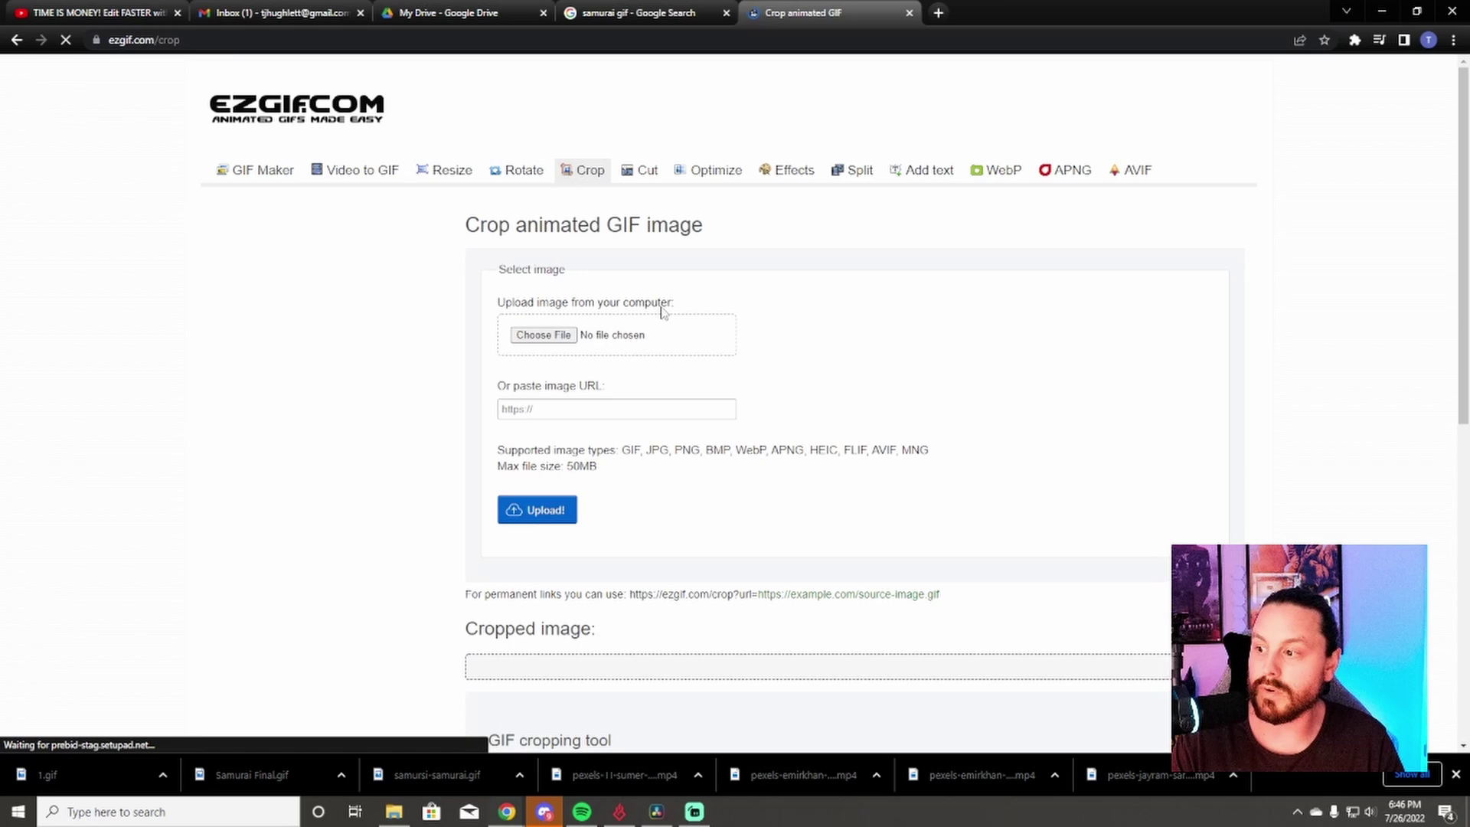
left_click(539, 339)
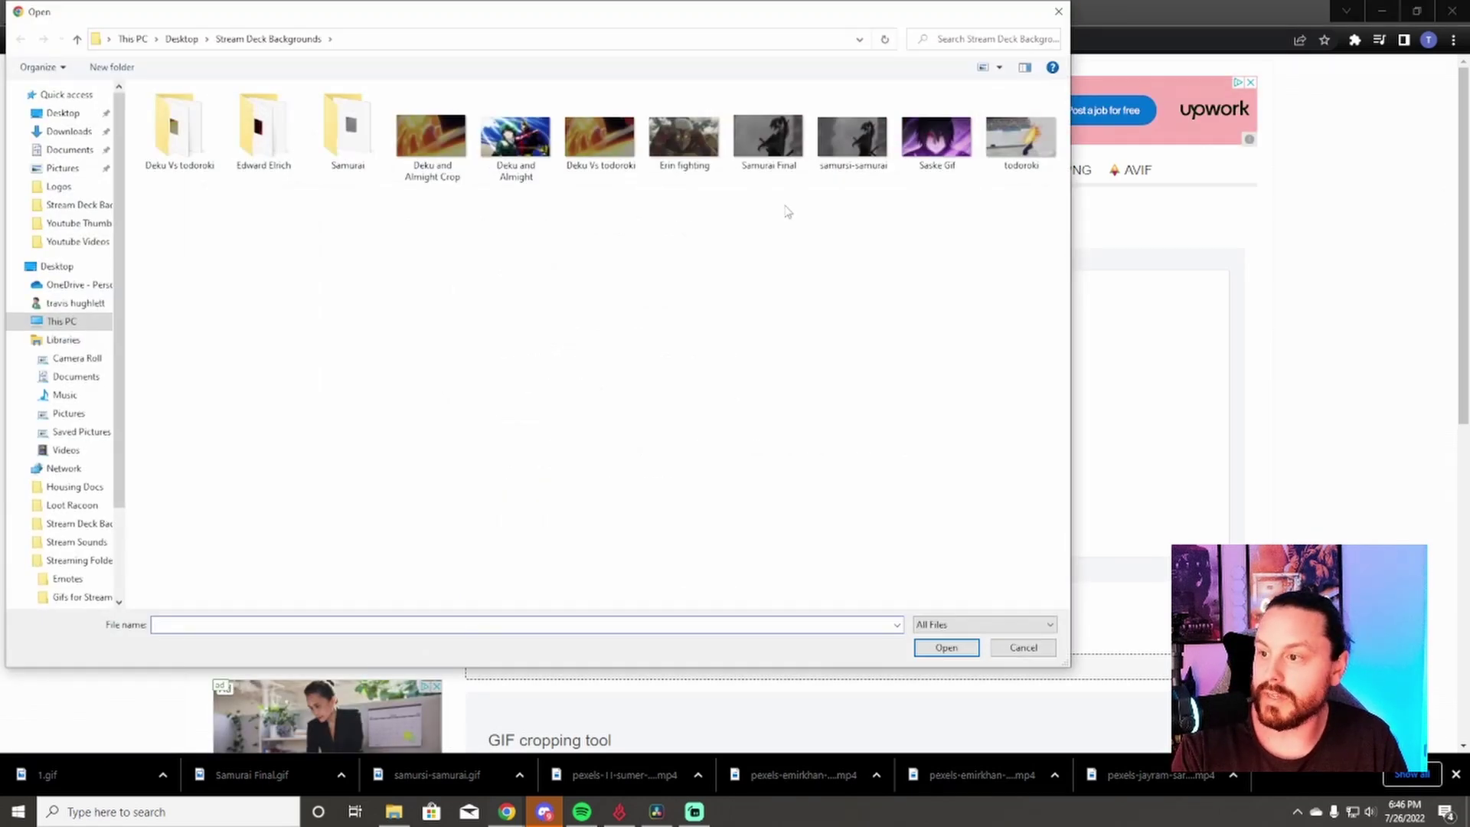
left_click(852, 137)
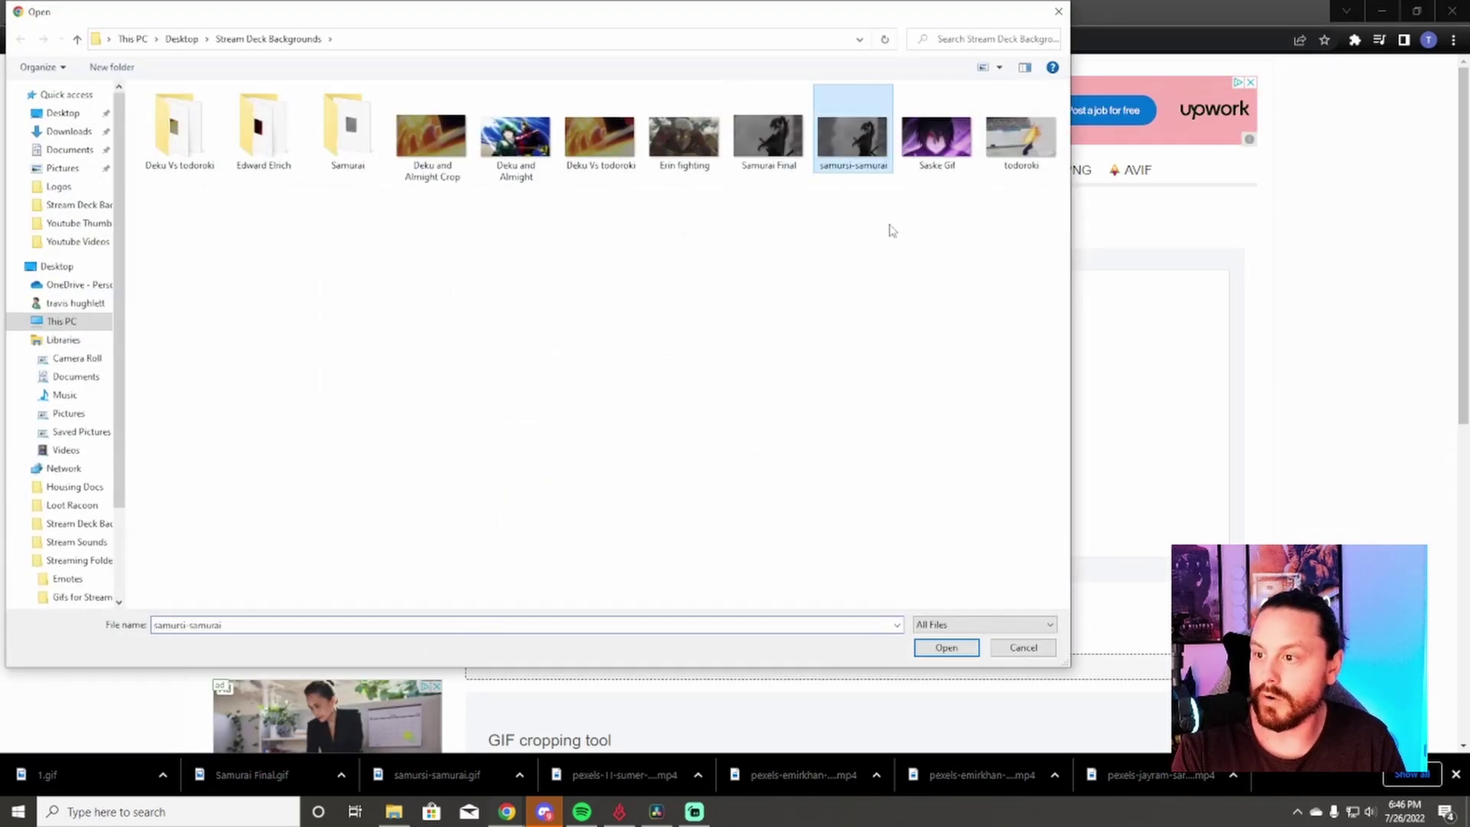
left_click(946, 647)
left_click(553, 509)
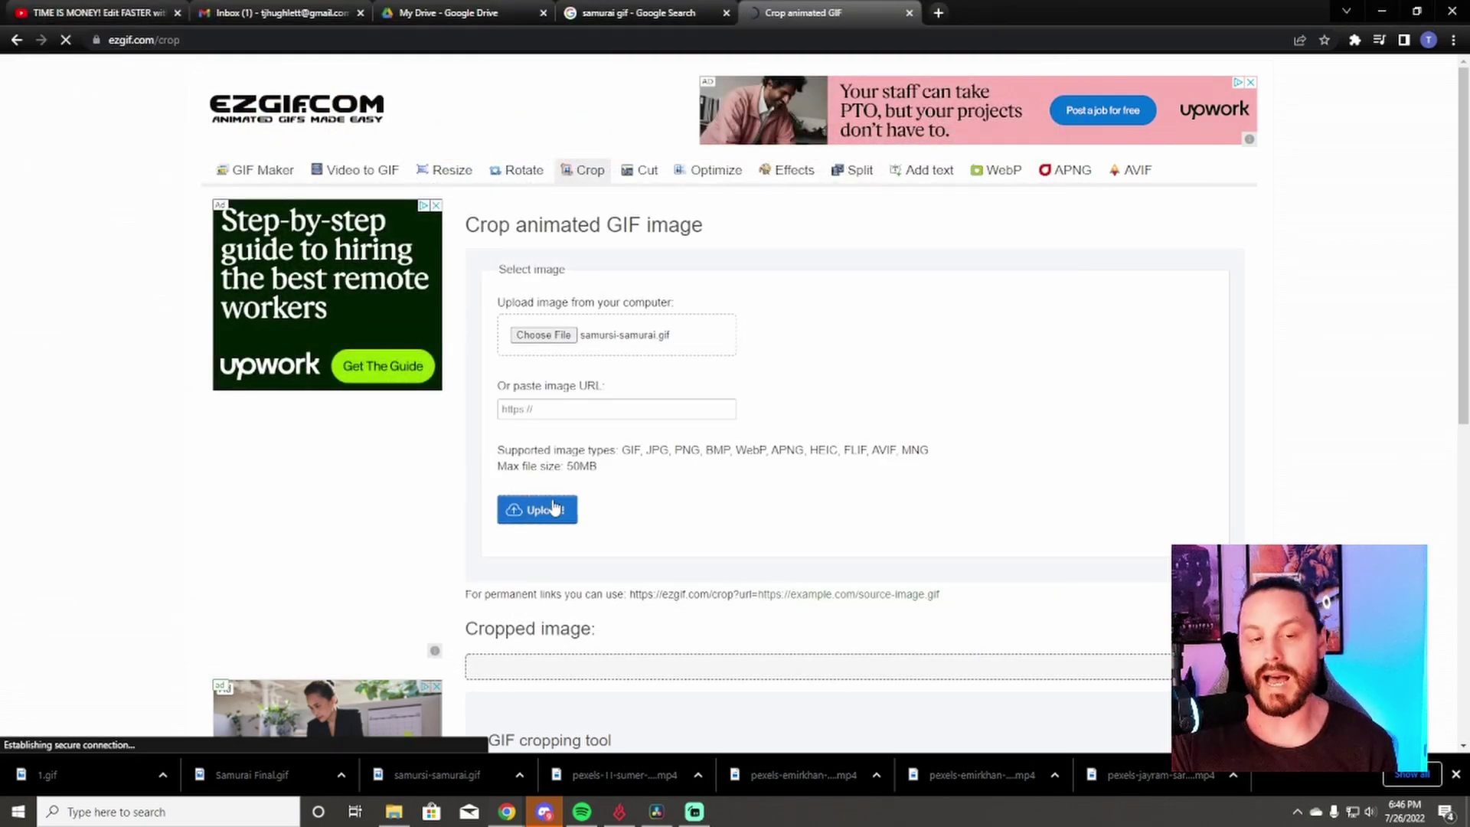
scroll(617, 506, "down", 3)
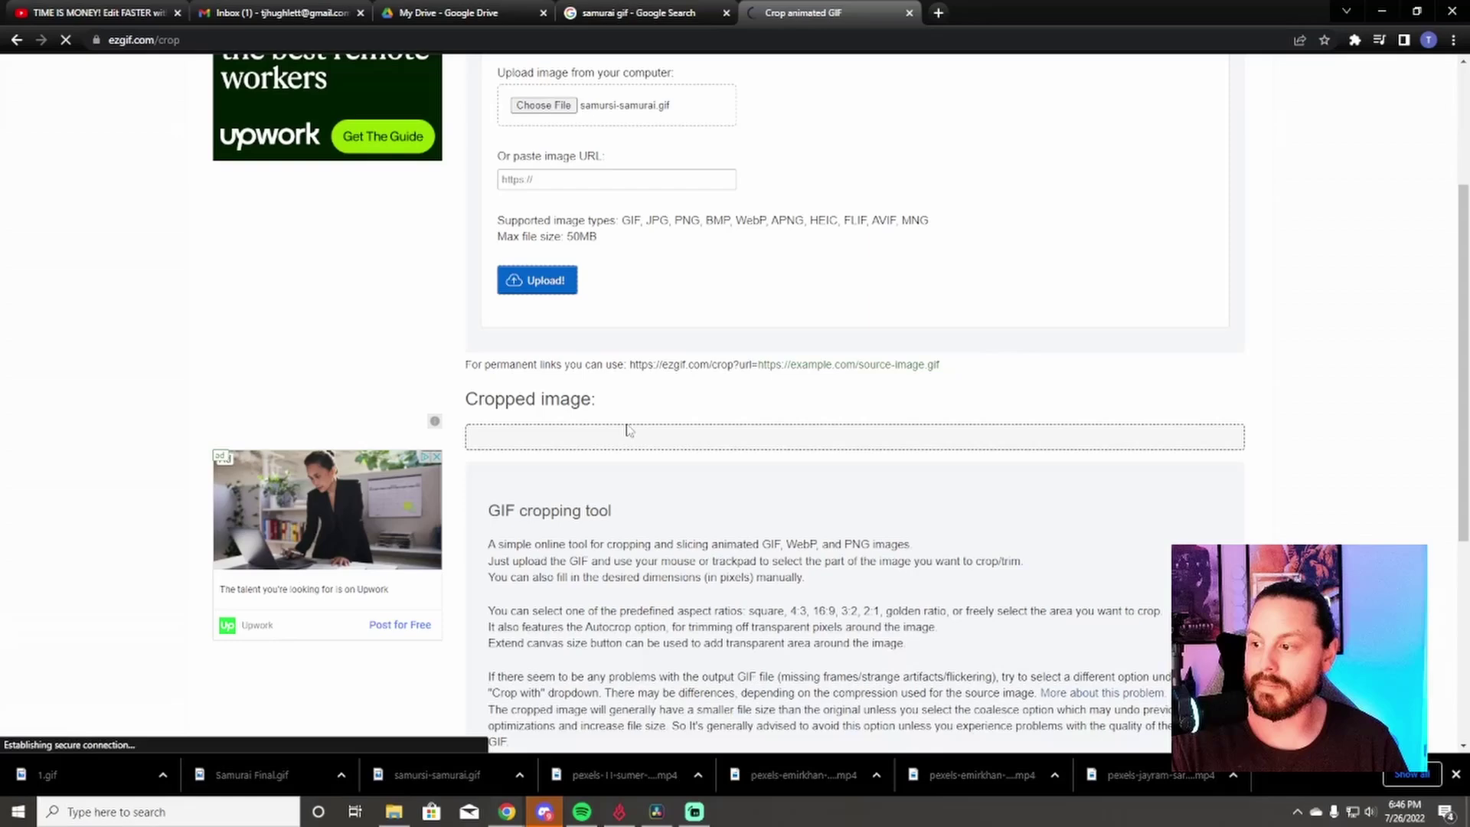
scroll(626, 430, "up", 2)
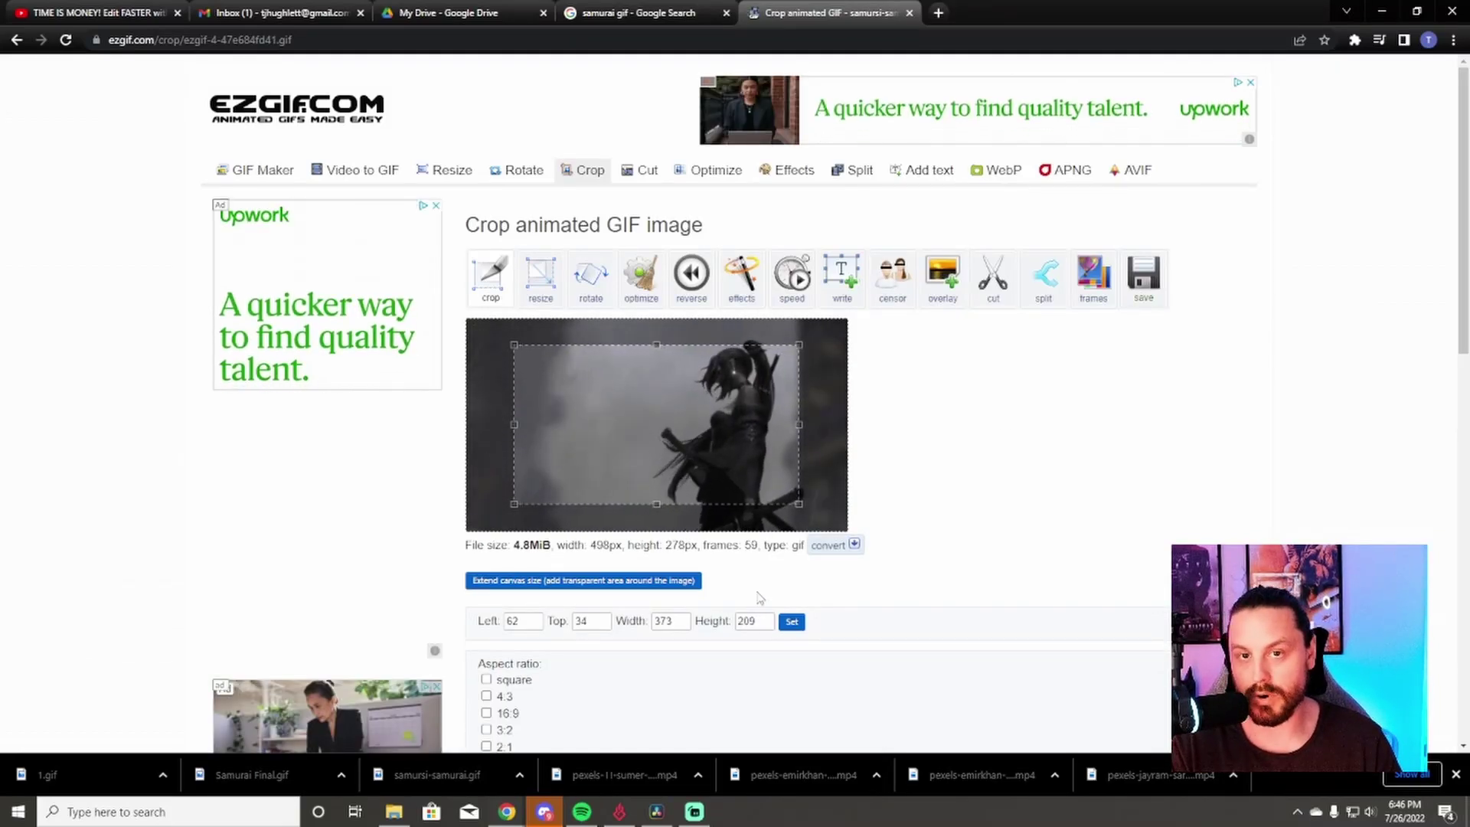
Set the crop area to 360 × 216 pixels.
double_click(677, 622)
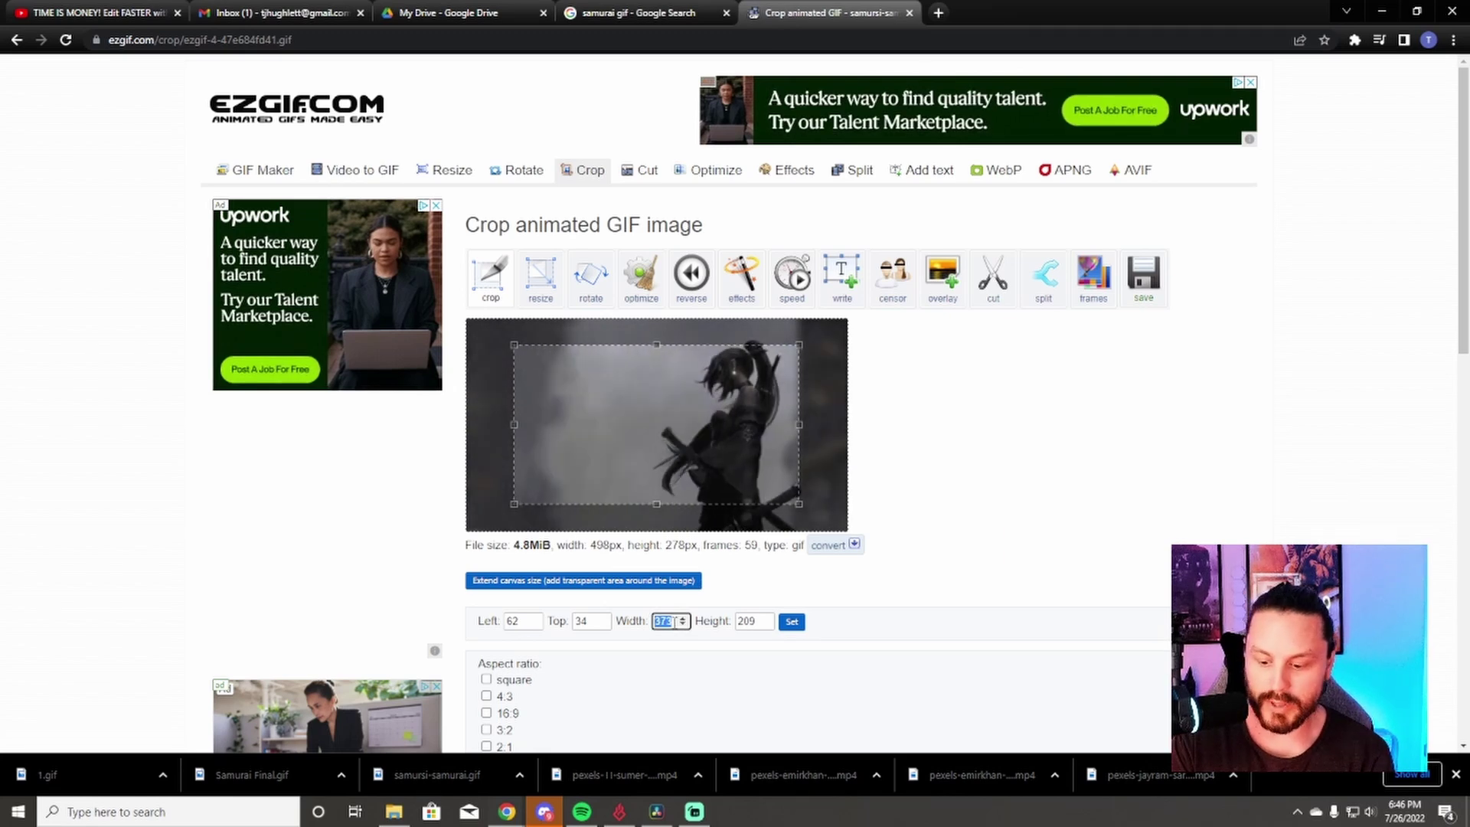
key("BackSpace")
type("360")
key("Tab")
type("216")
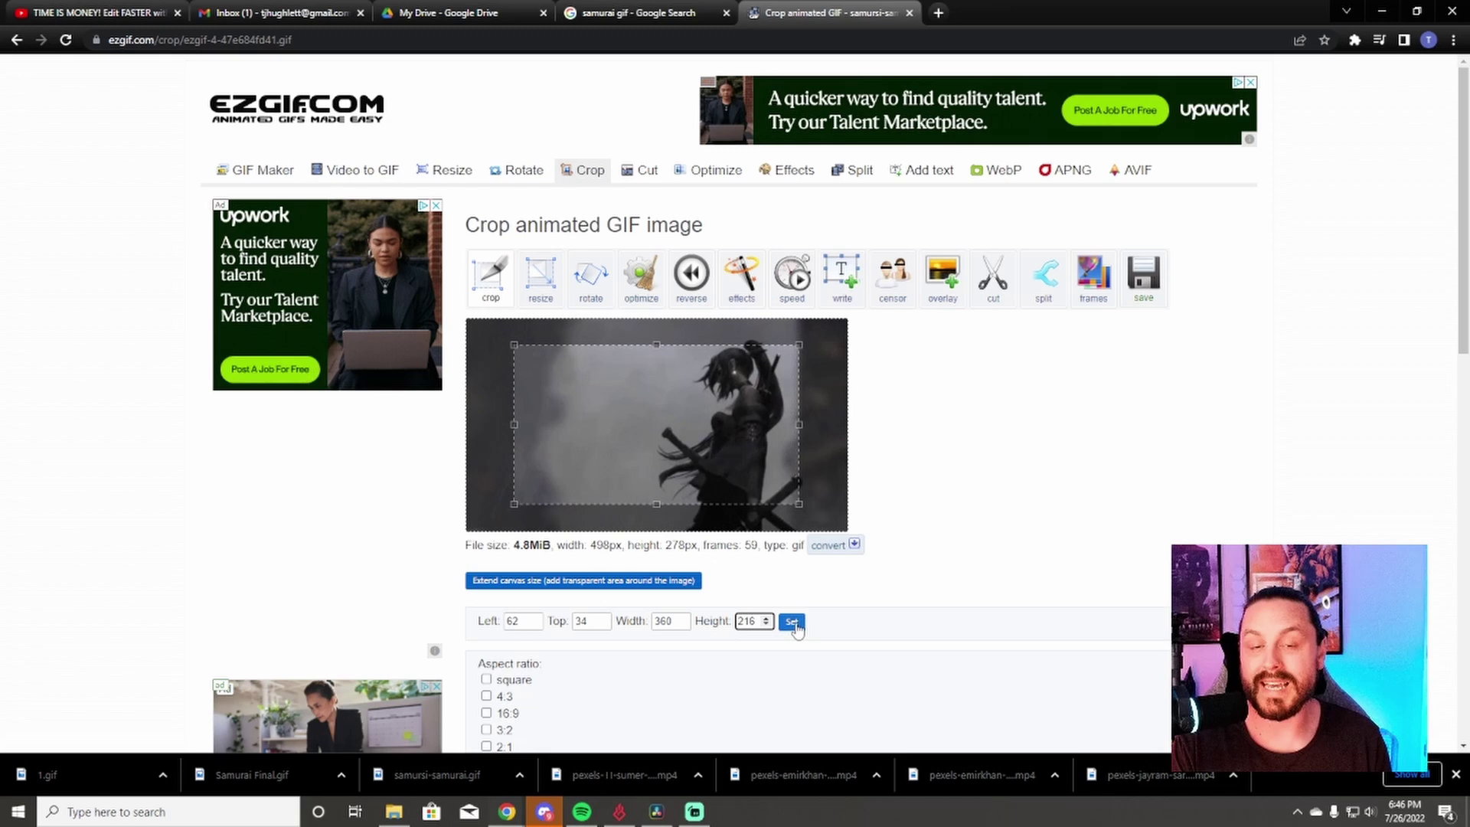
left_click(792, 622)
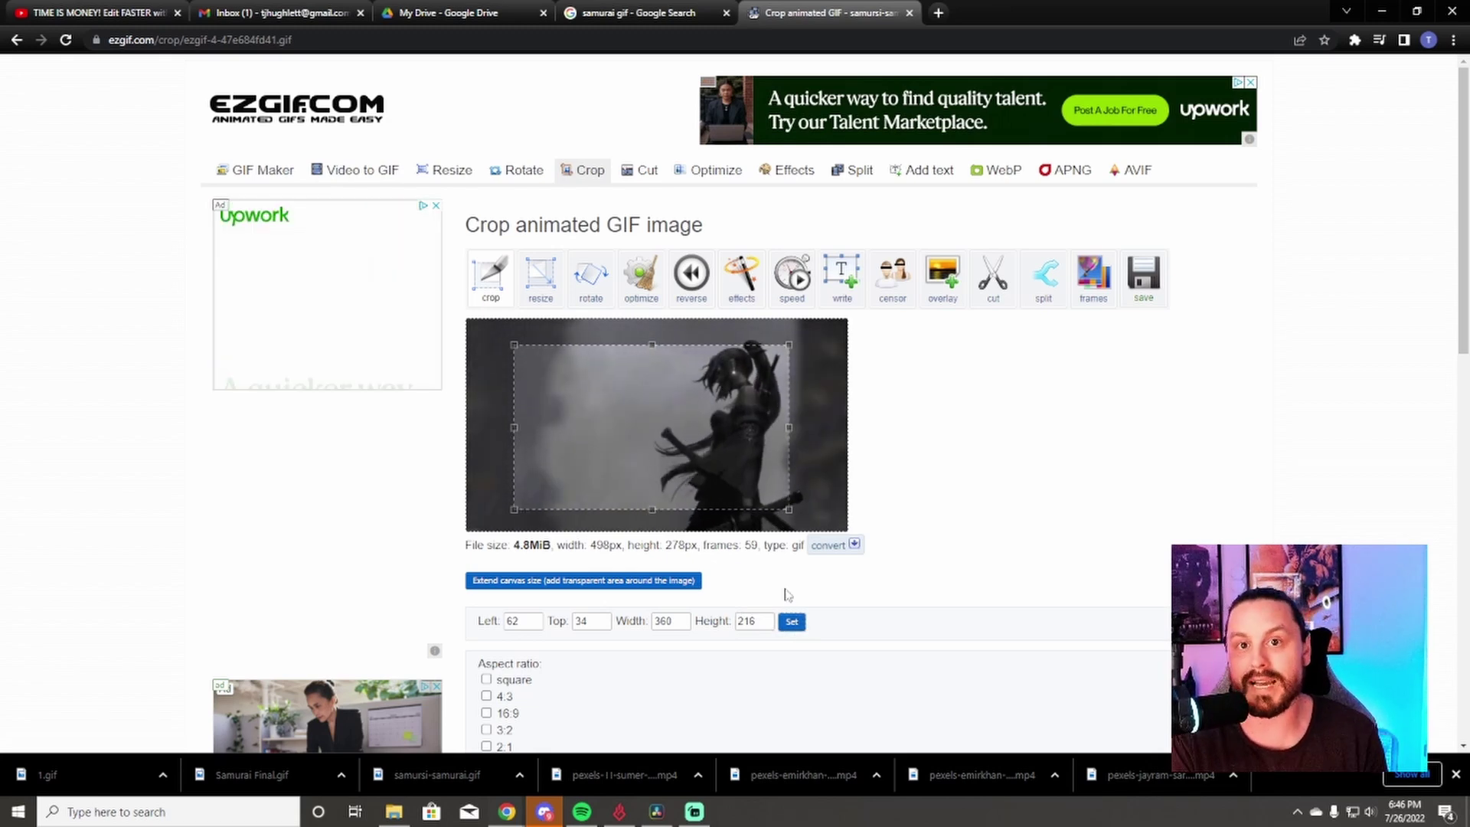
Crop the samurai GIF and bring up save options for the cropped result.
scroll(786, 595, "down", 2)
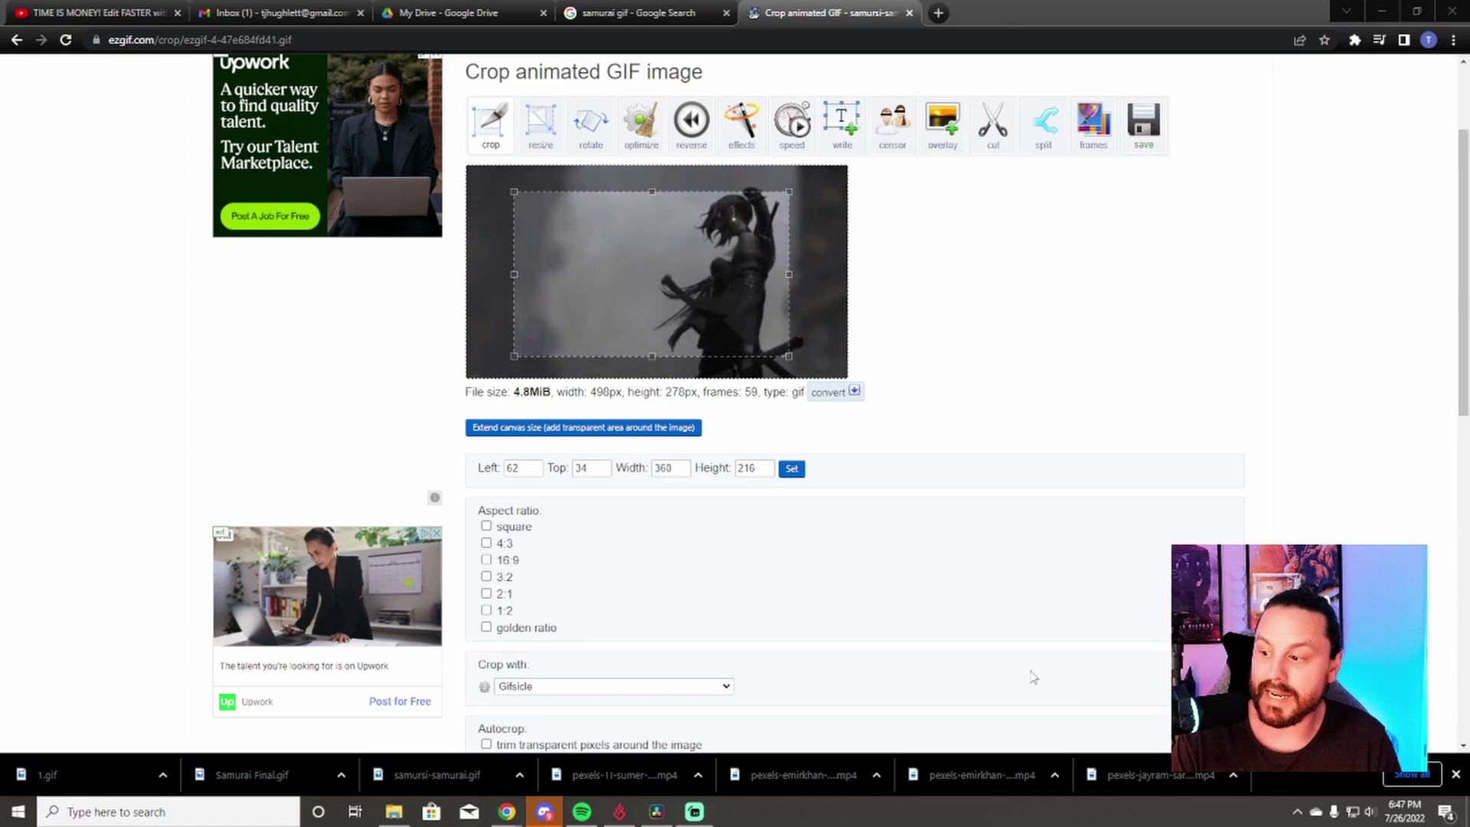
scroll(742, 581, "down", 4)
left_click(485, 483)
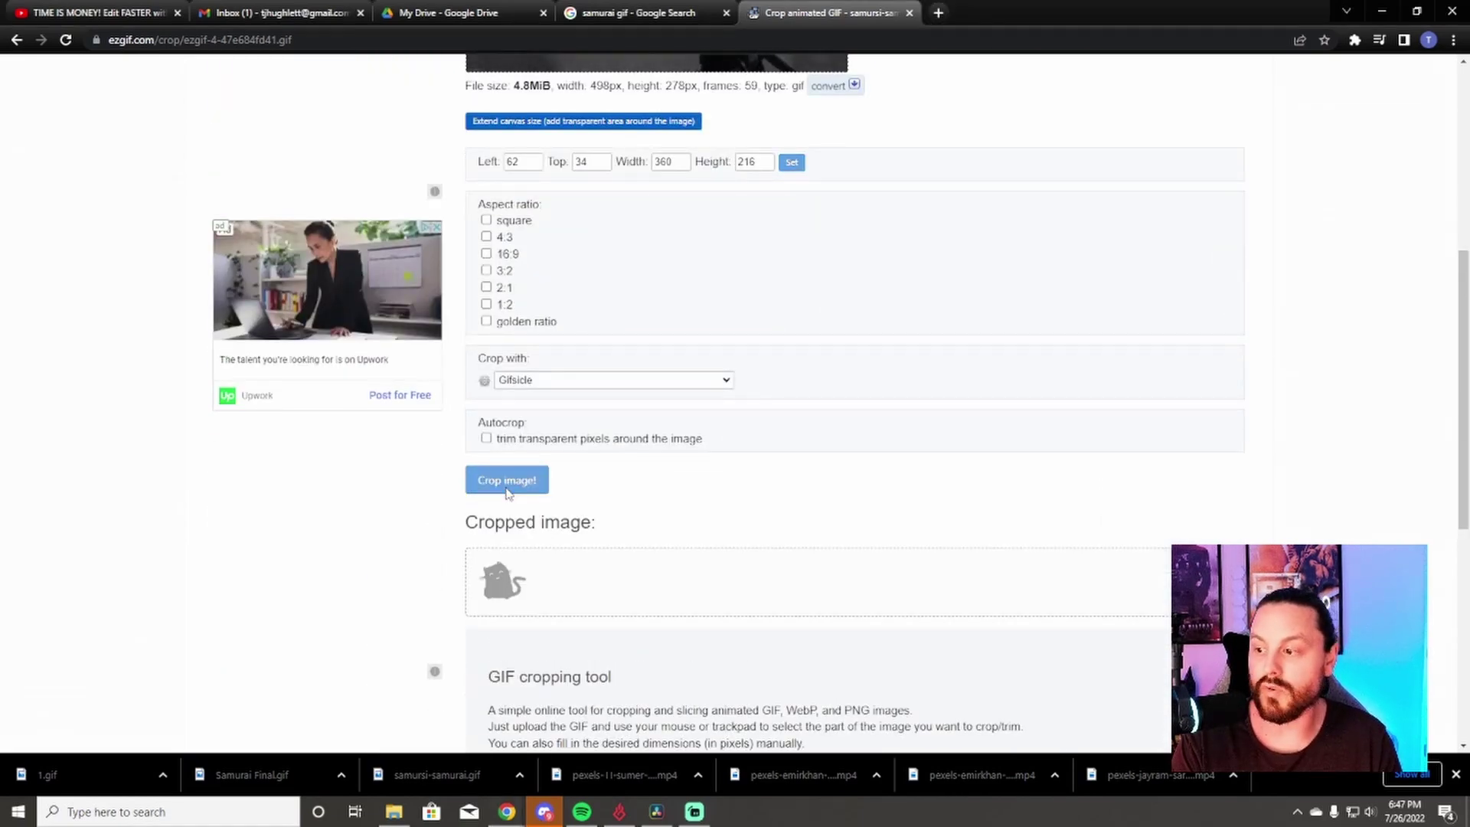
scroll(810, 624, "down", 3)
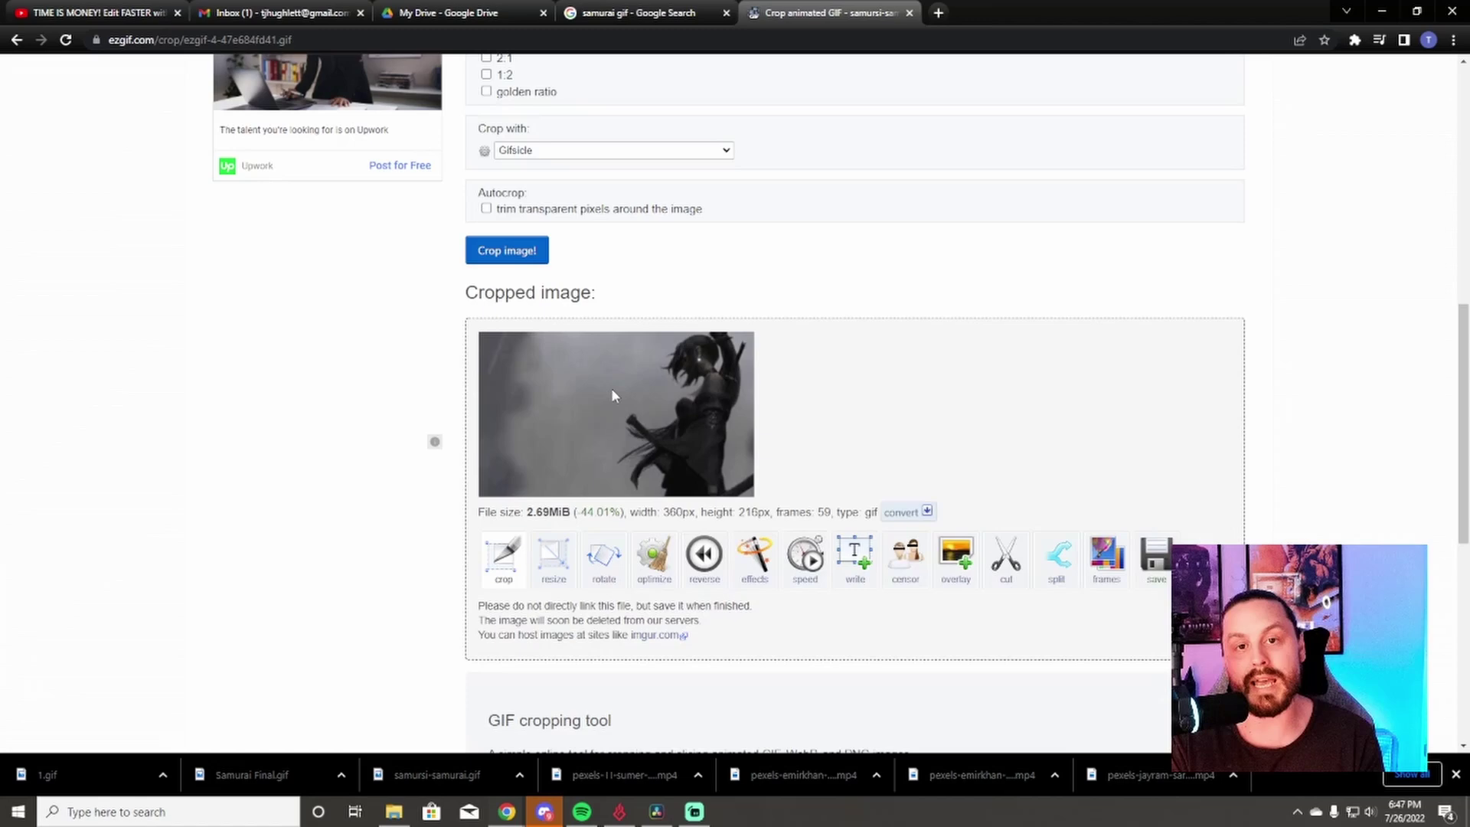
right_click(651, 417)
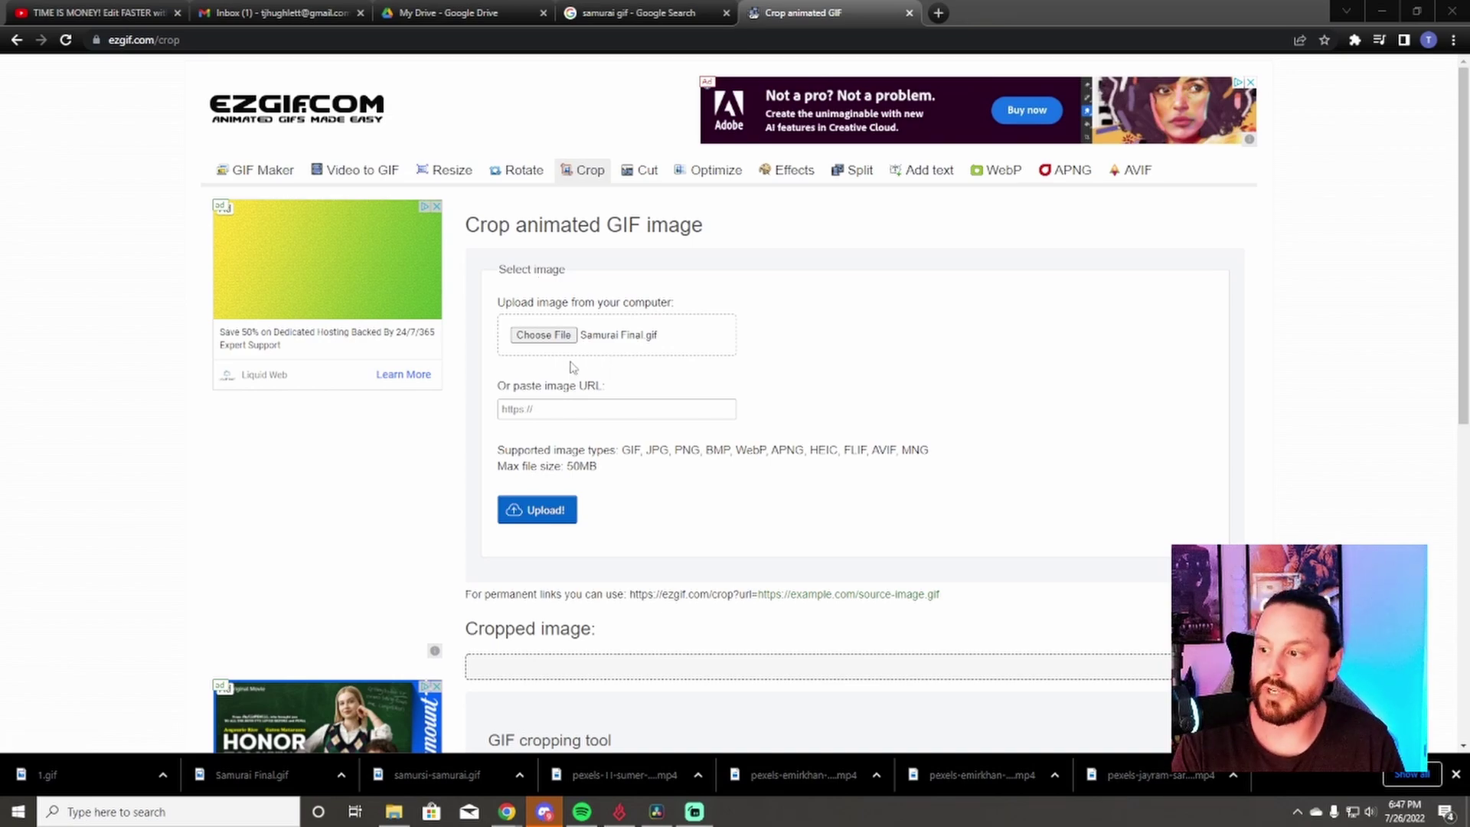
Upload Samurai Final.gif (360×216, 59 frames) into the crop editor.
left_click(544, 510)
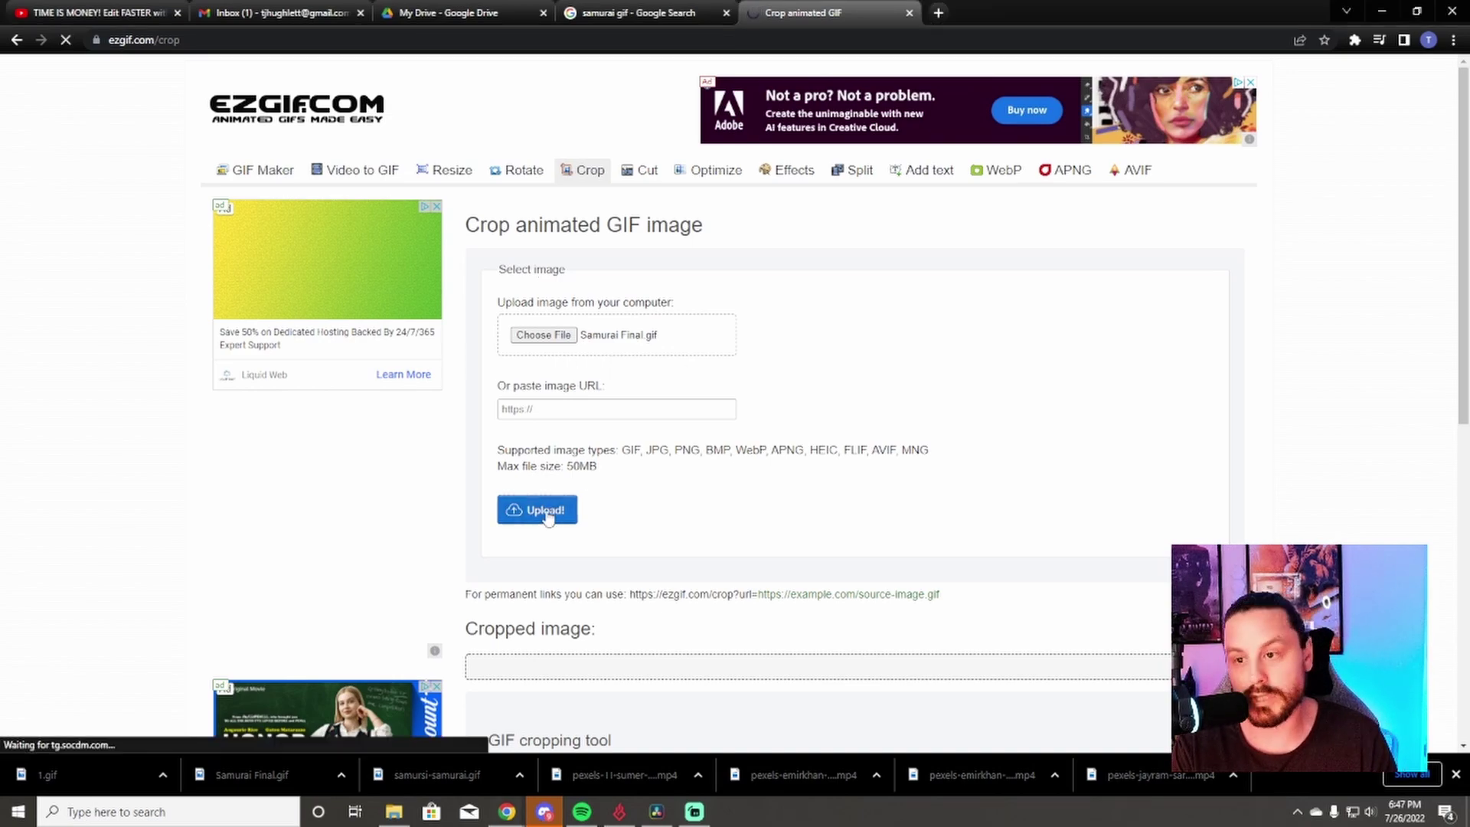
scroll(715, 425, "down", 4)
scroll(718, 403, "up", 4)
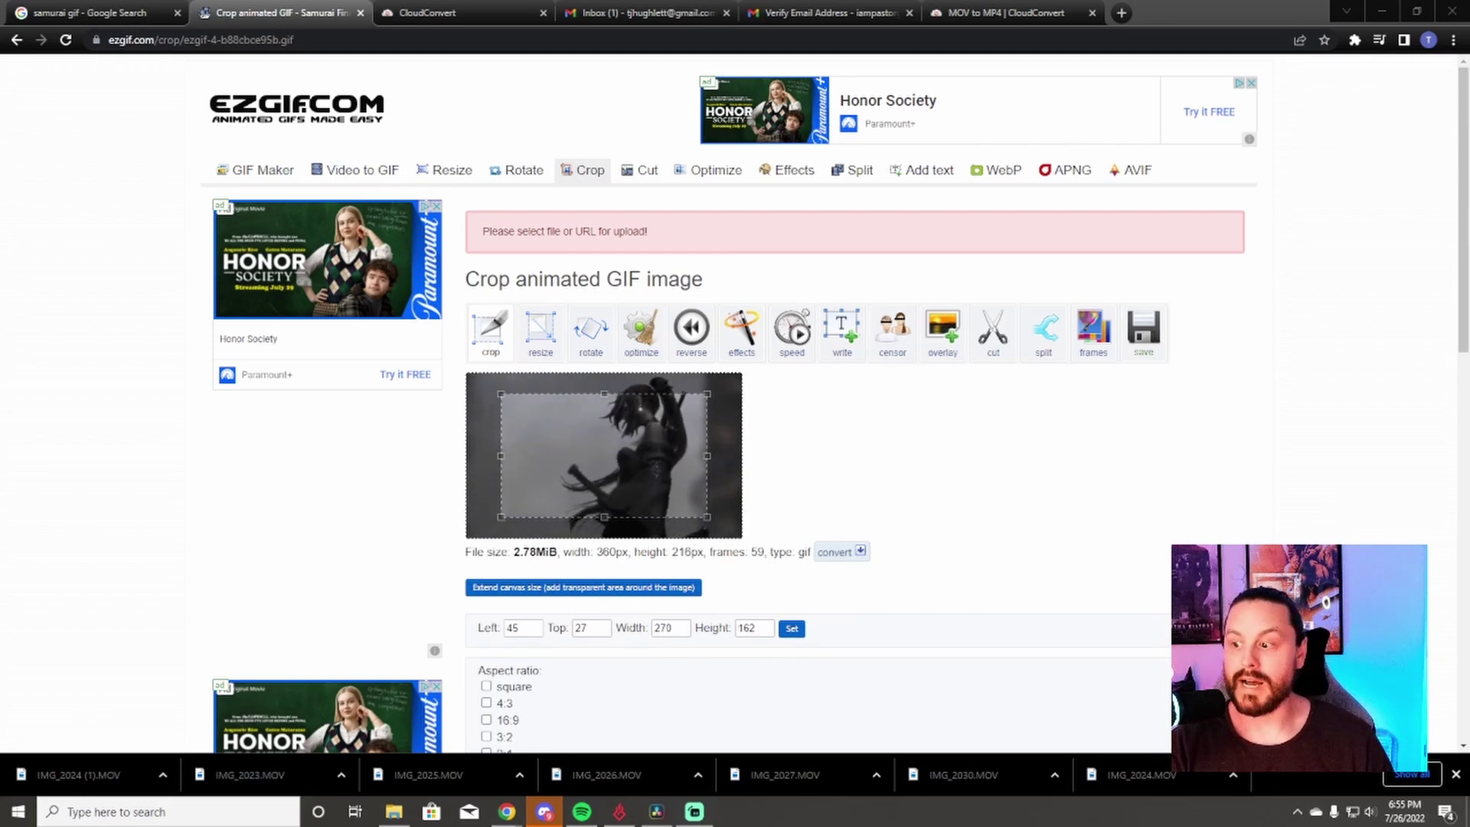
Set the crop box to 72 × 72 at left 0, top 0.
scroll(540, 471, "down", 1)
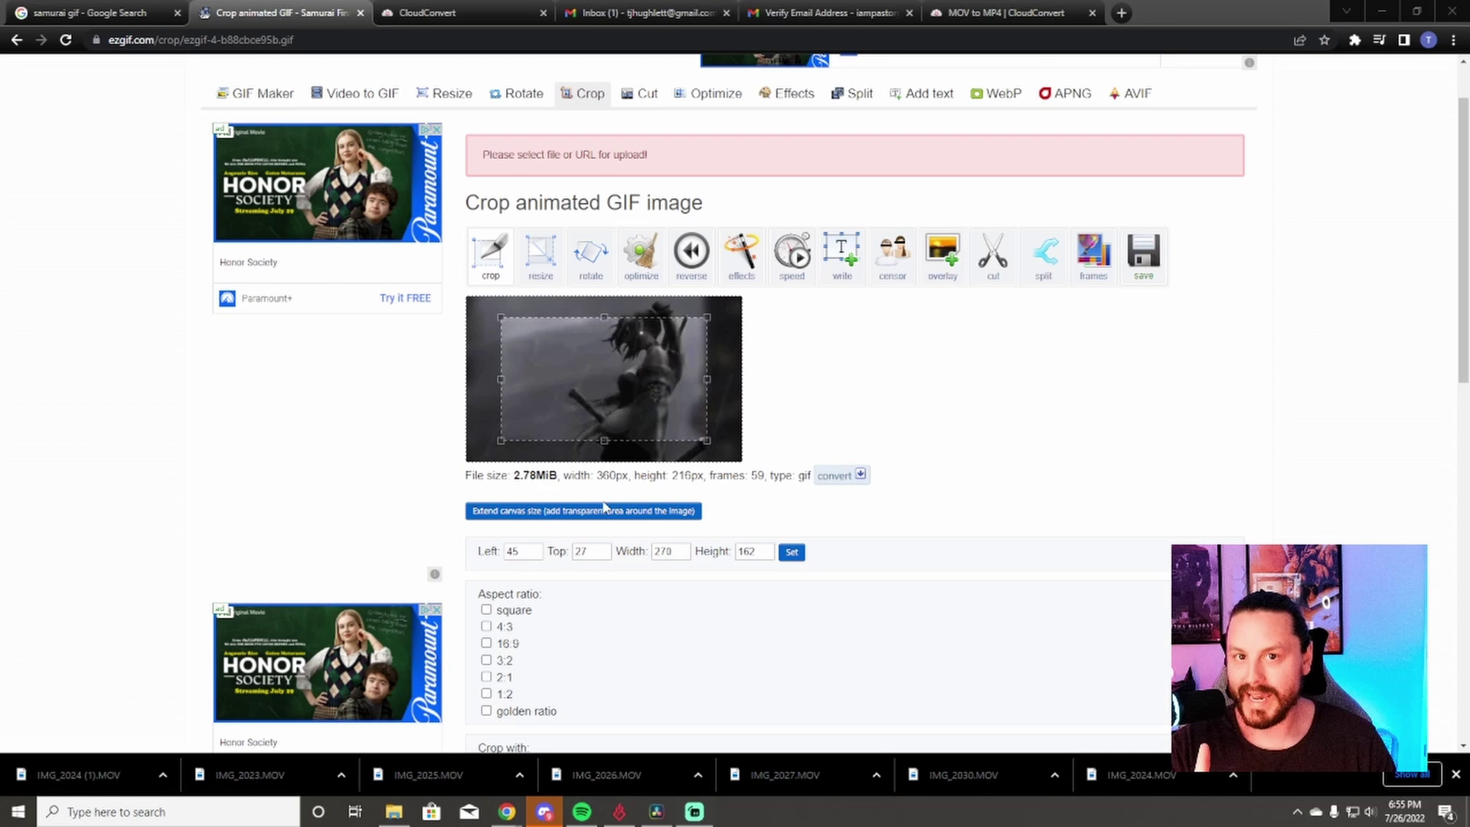
scroll(650, 562, "down", 1)
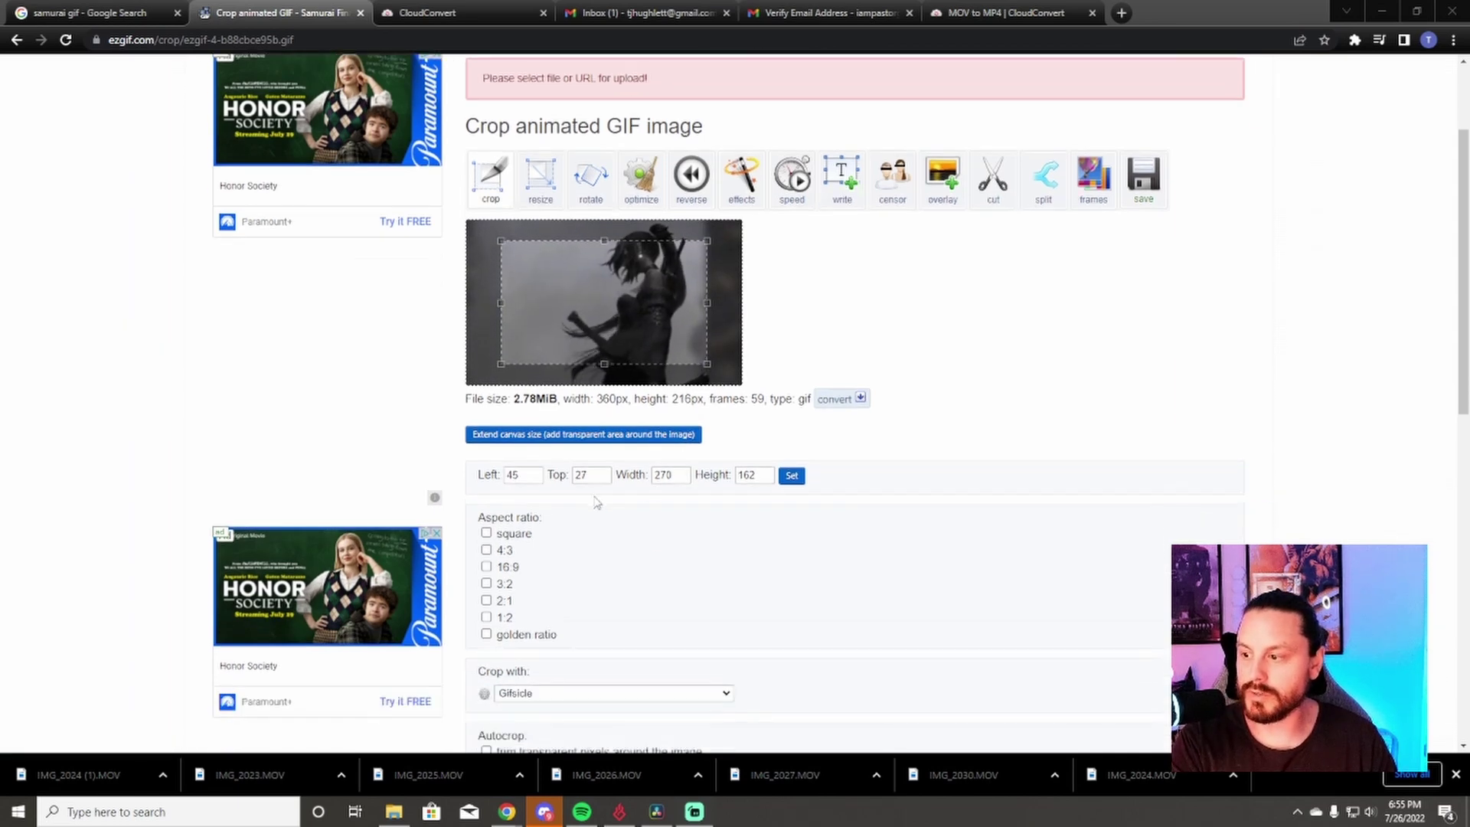
double_click(523, 477)
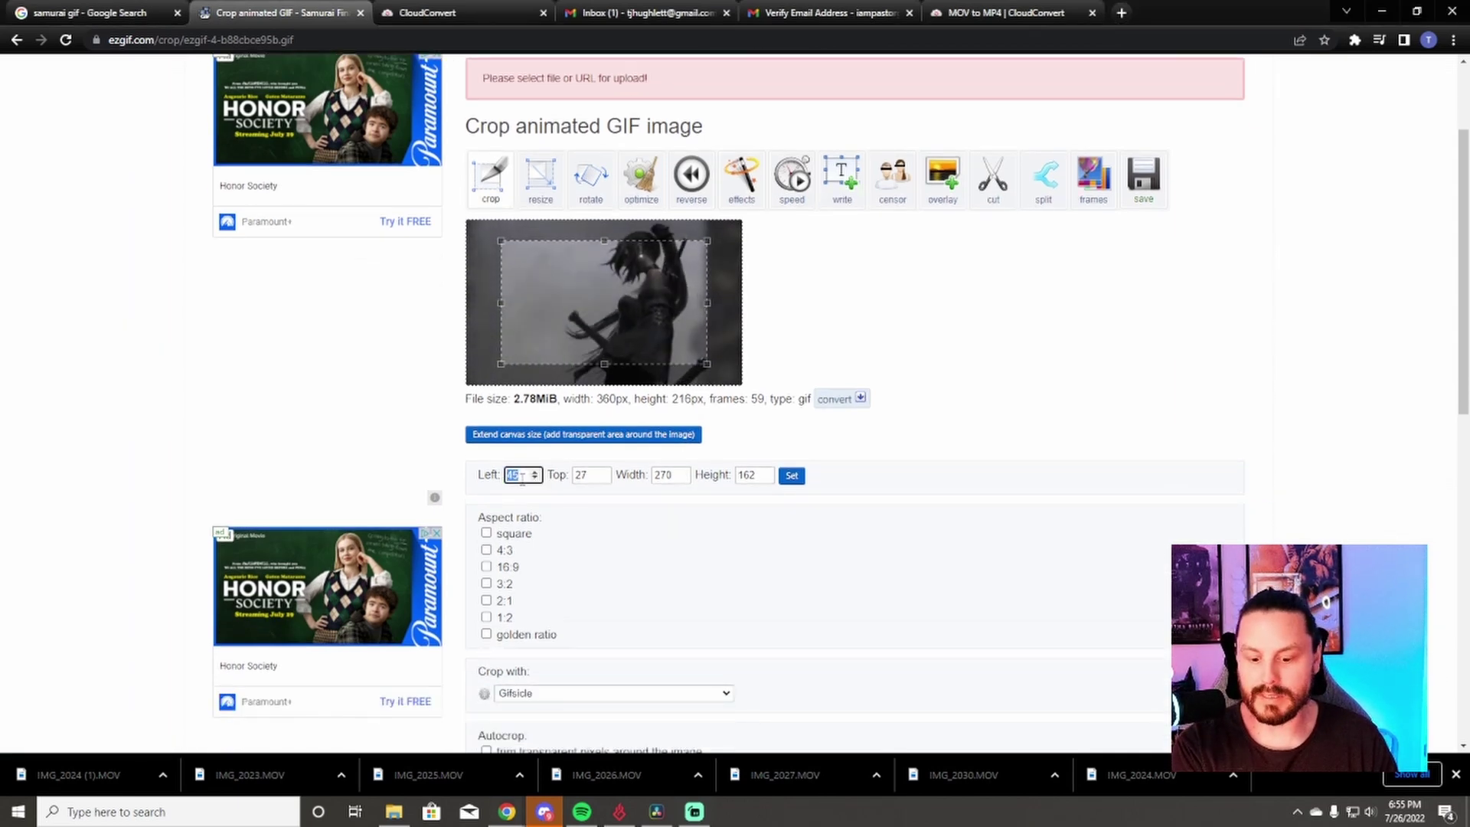
left_click(584, 475)
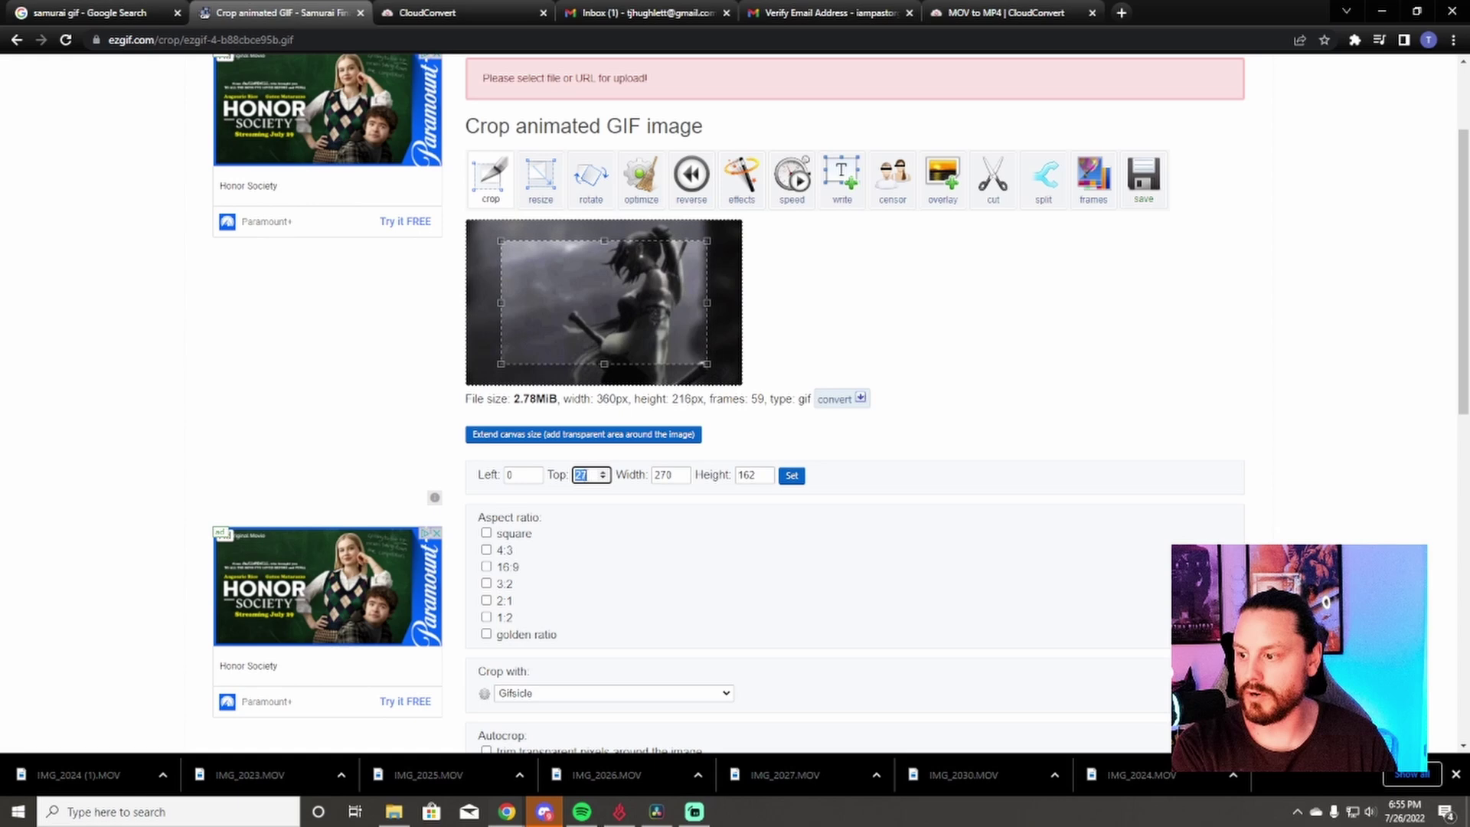
double_click(669, 475)
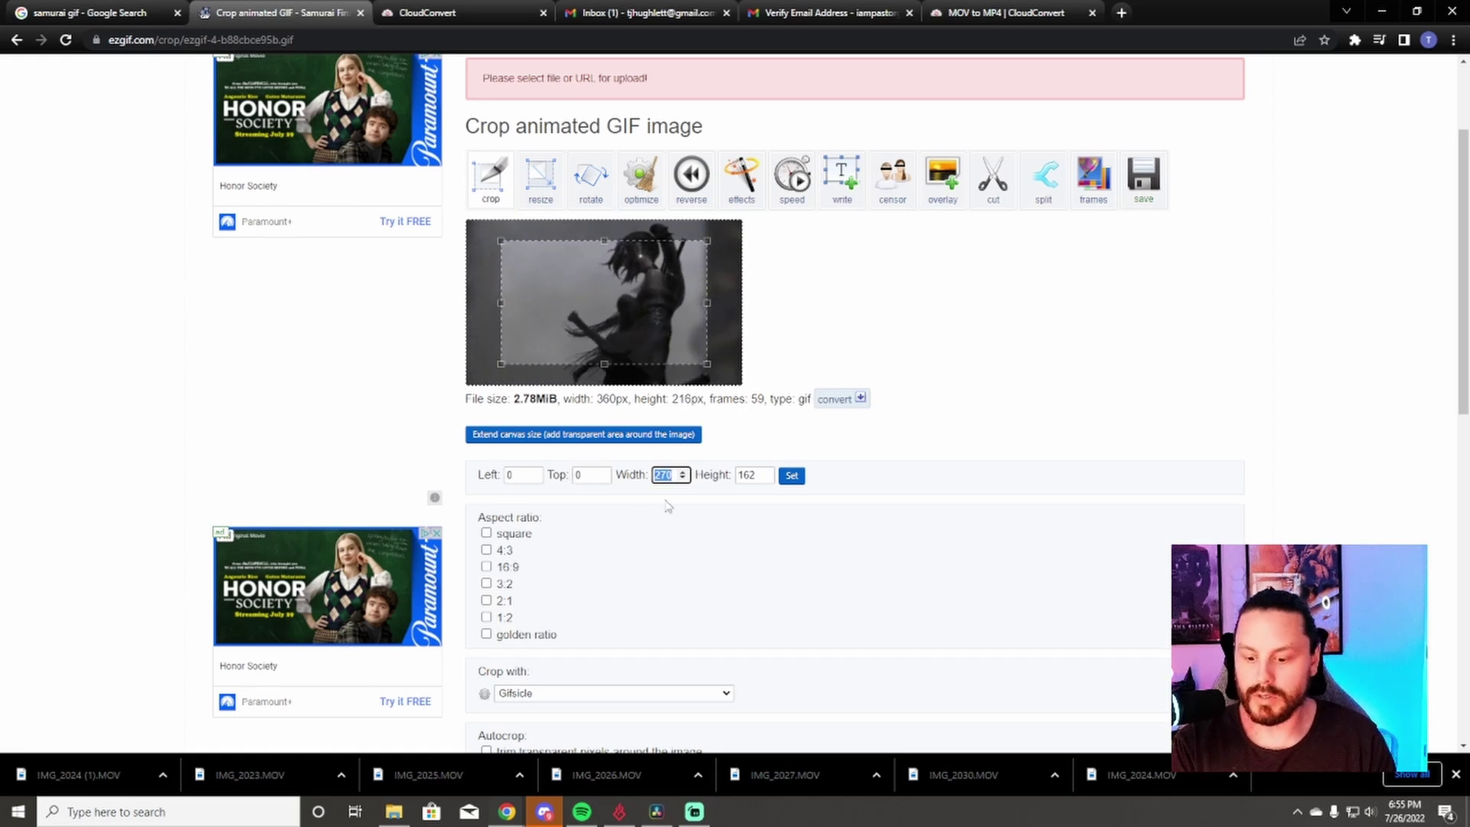
type("72")
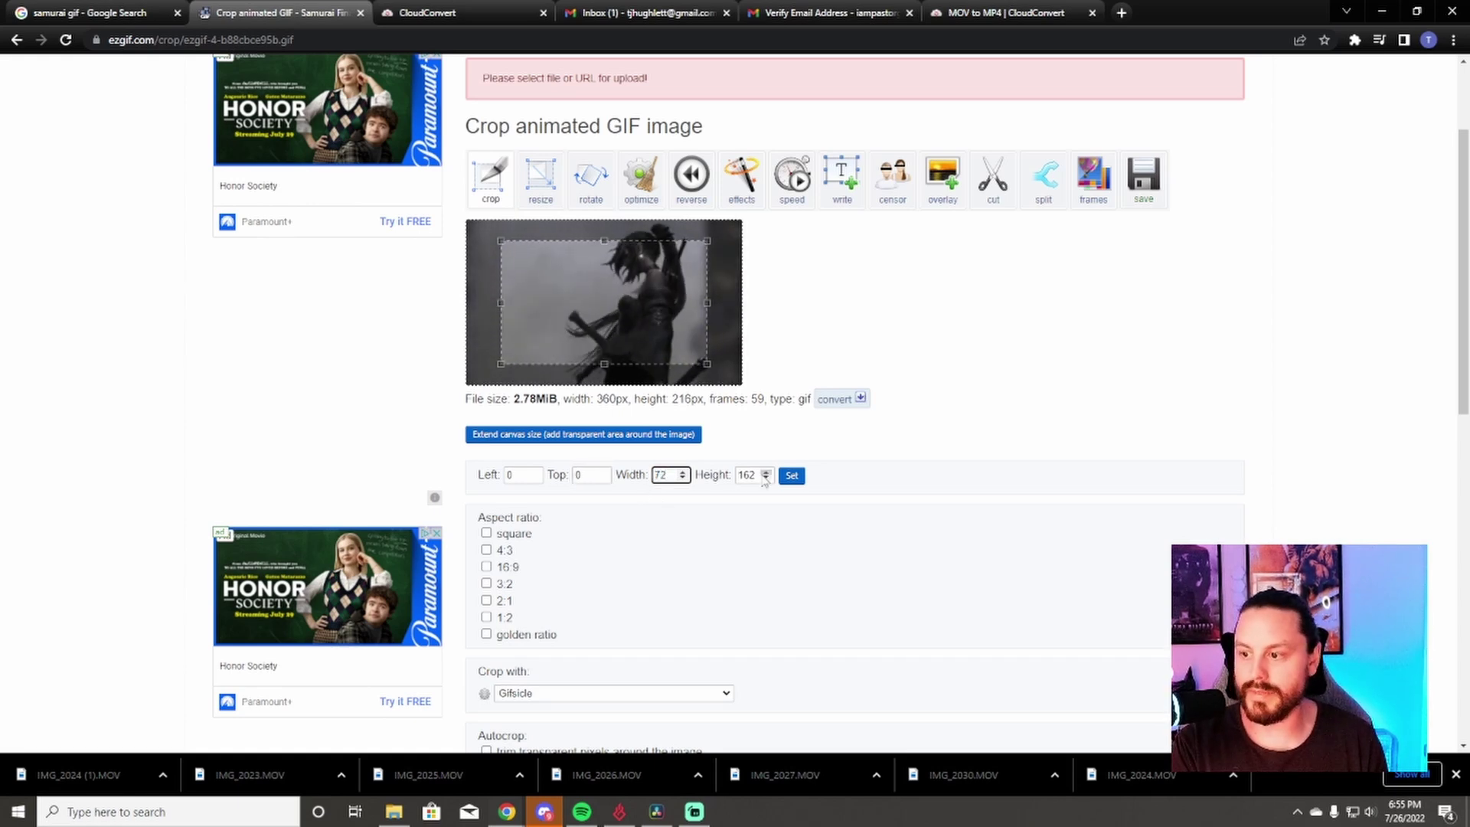
key("Tab")
type("164")
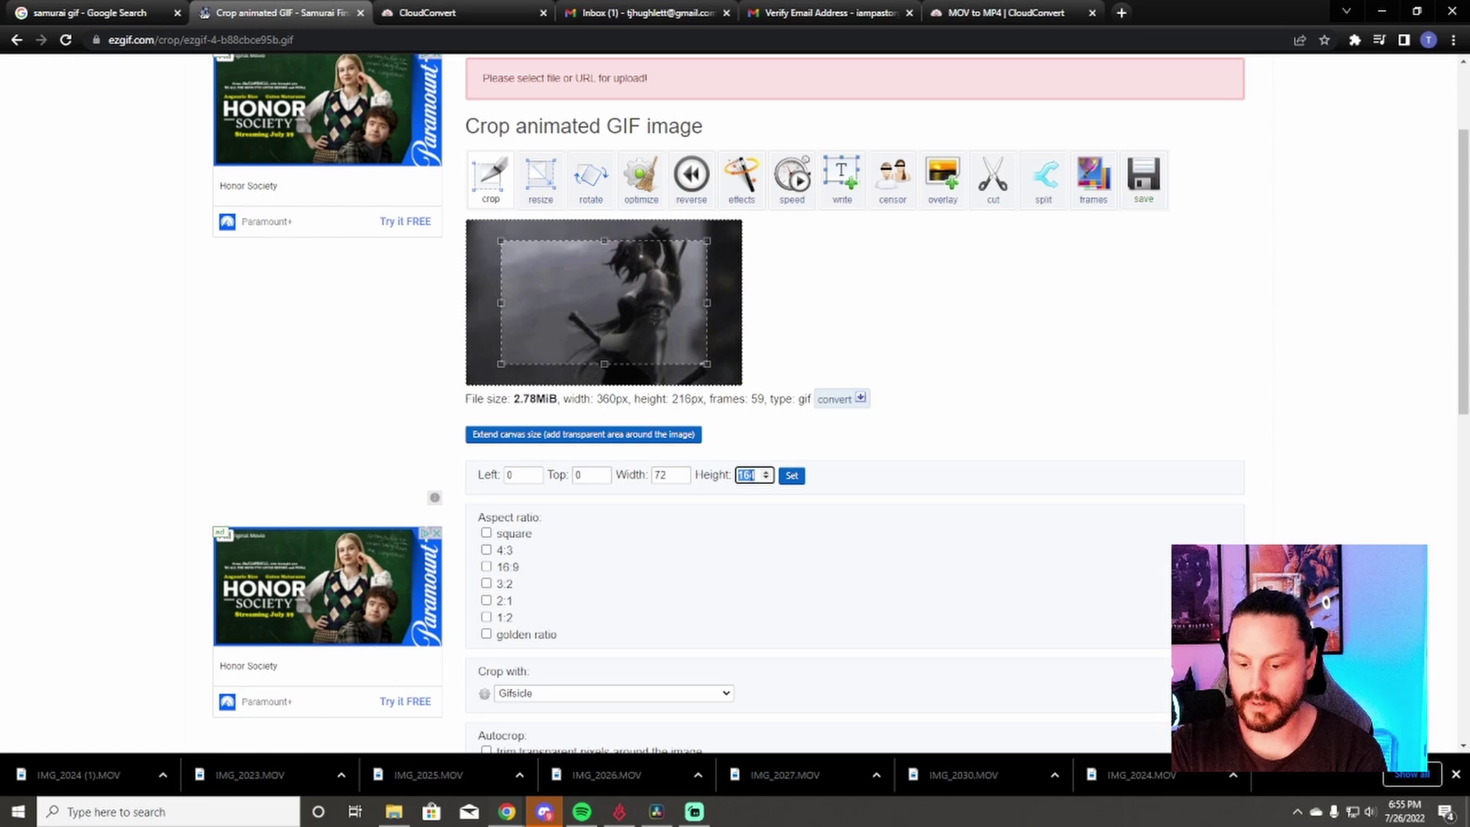
type("72")
left_click(792, 475)
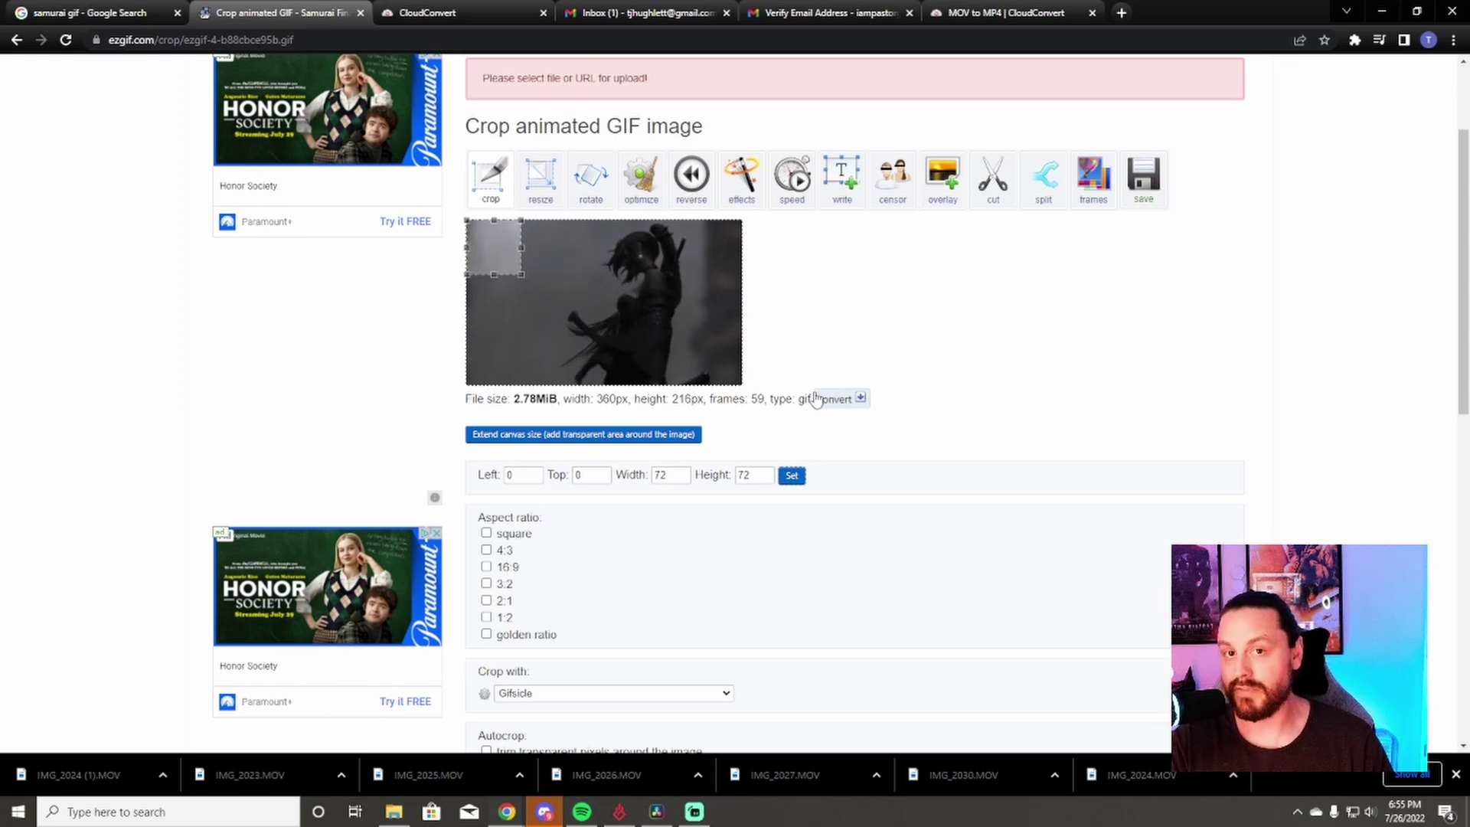
Save the top-left 72×72 tile GIF into the Stream Deck Backgrounds > Samurai folder.
scroll(523, 337, "down", 7)
scroll(729, 334, "up", 3)
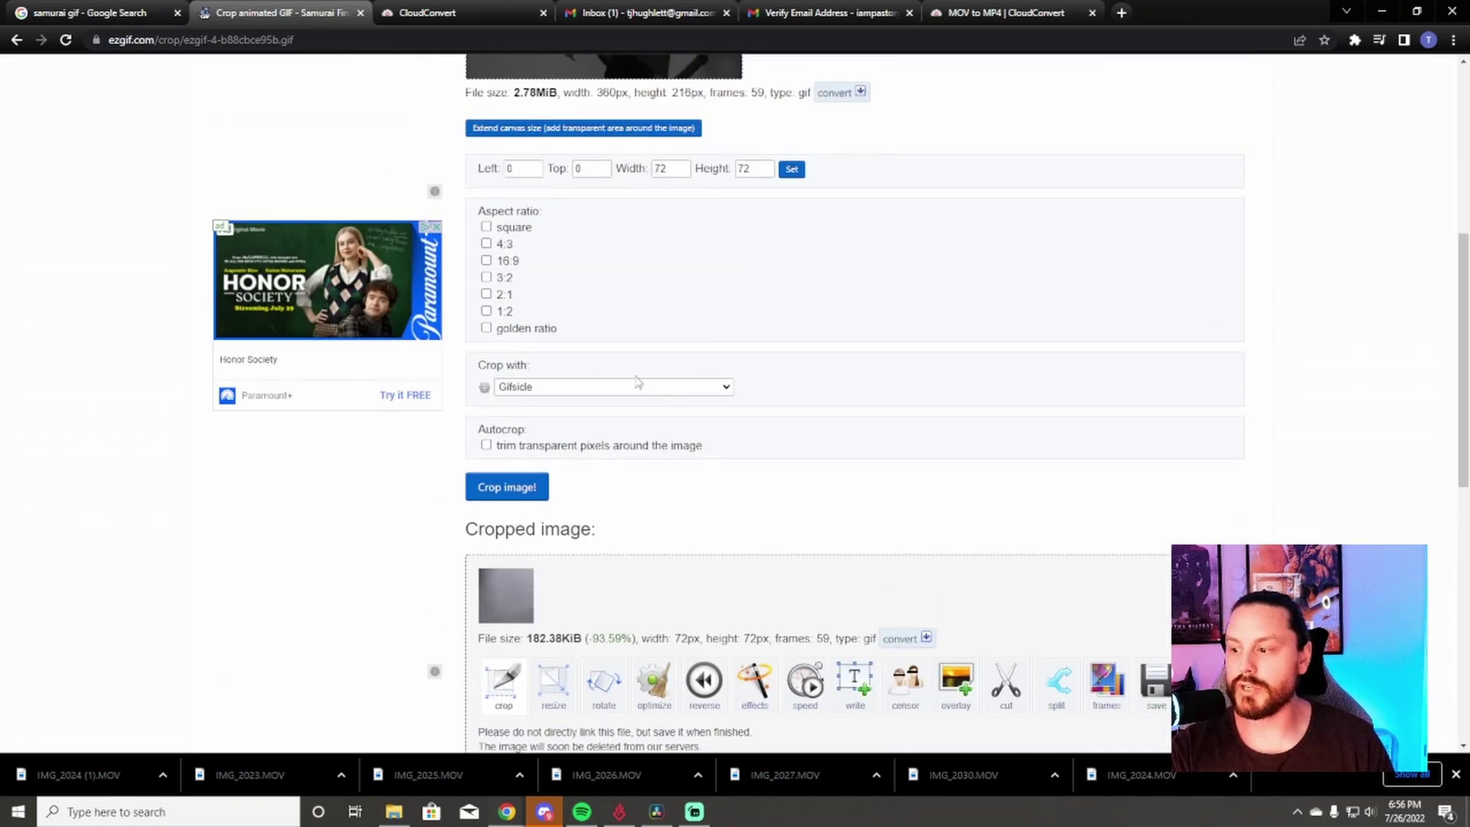
scroll(521, 443, "down", 2)
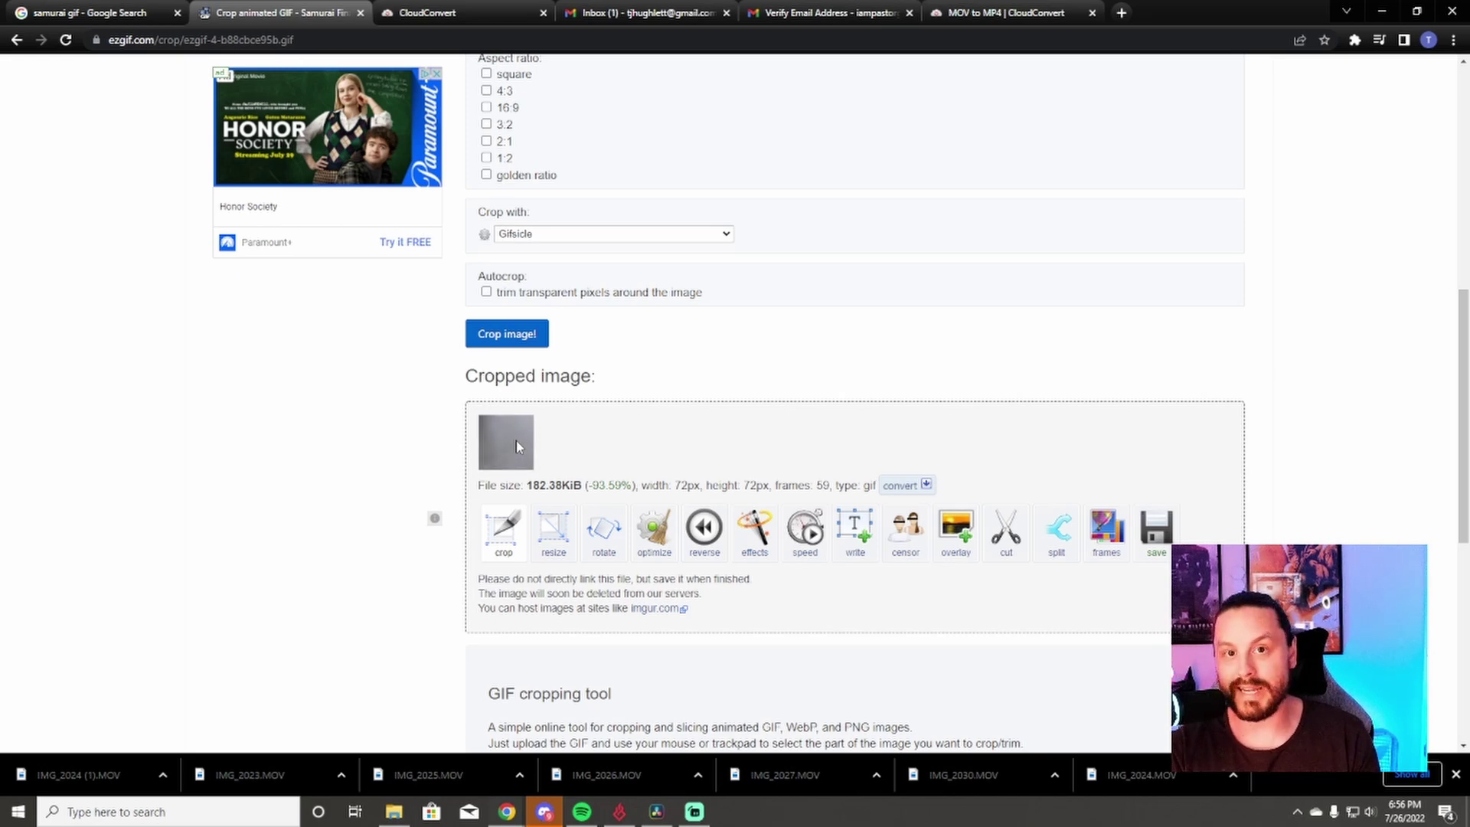
right_click(517, 446)
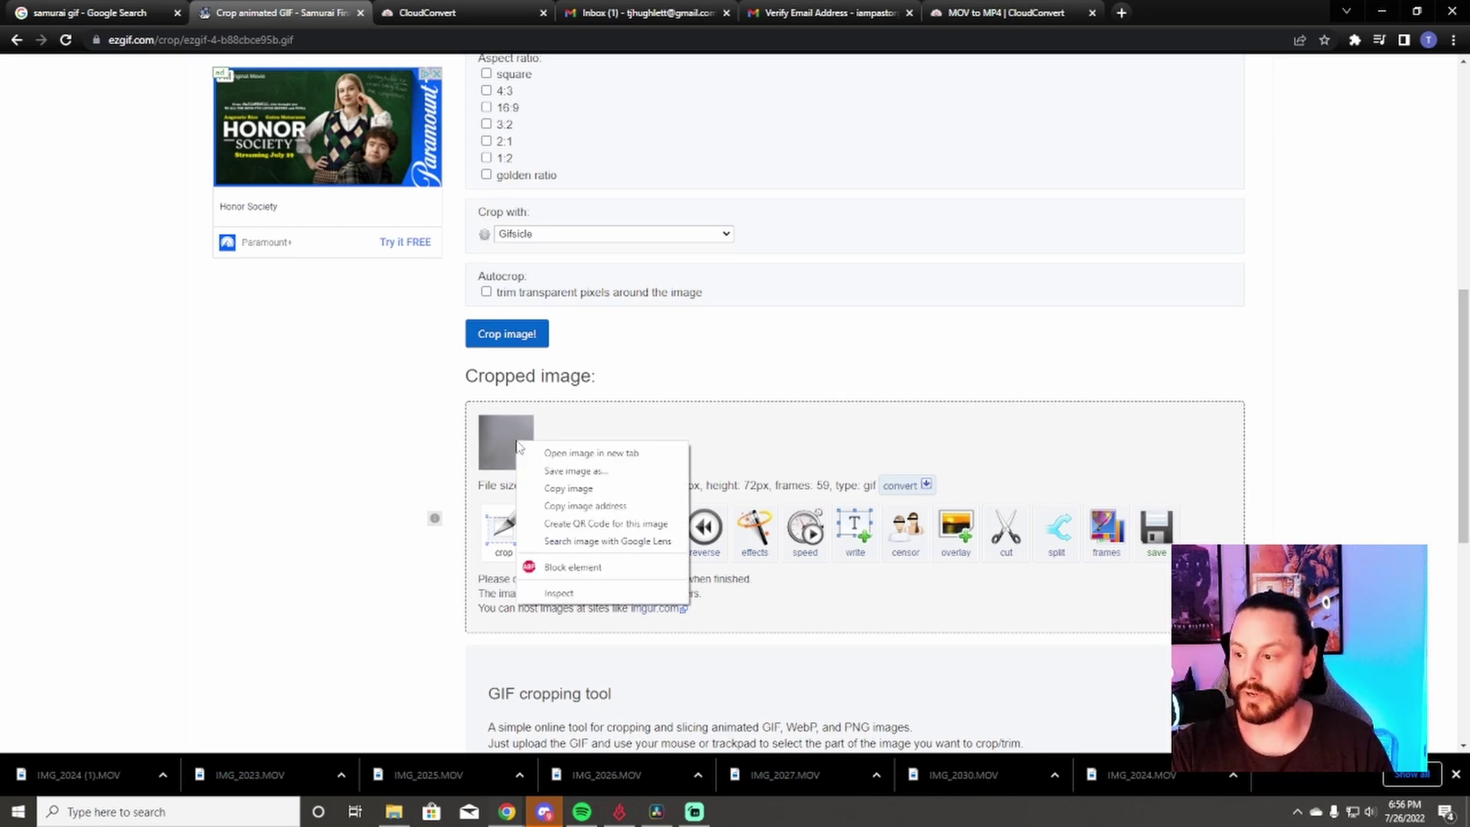
left_click(601, 471)
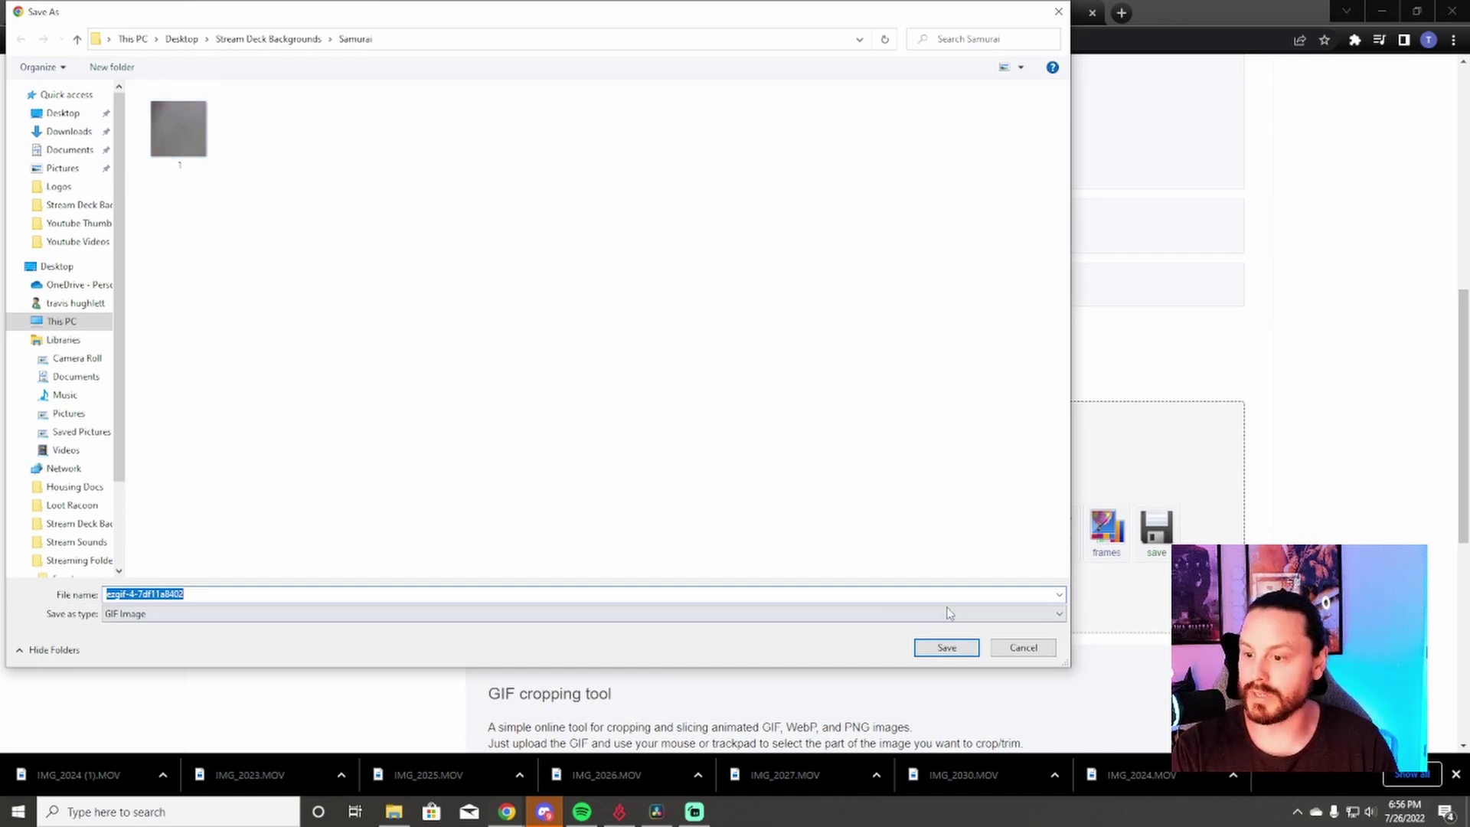
left_click(1018, 647)
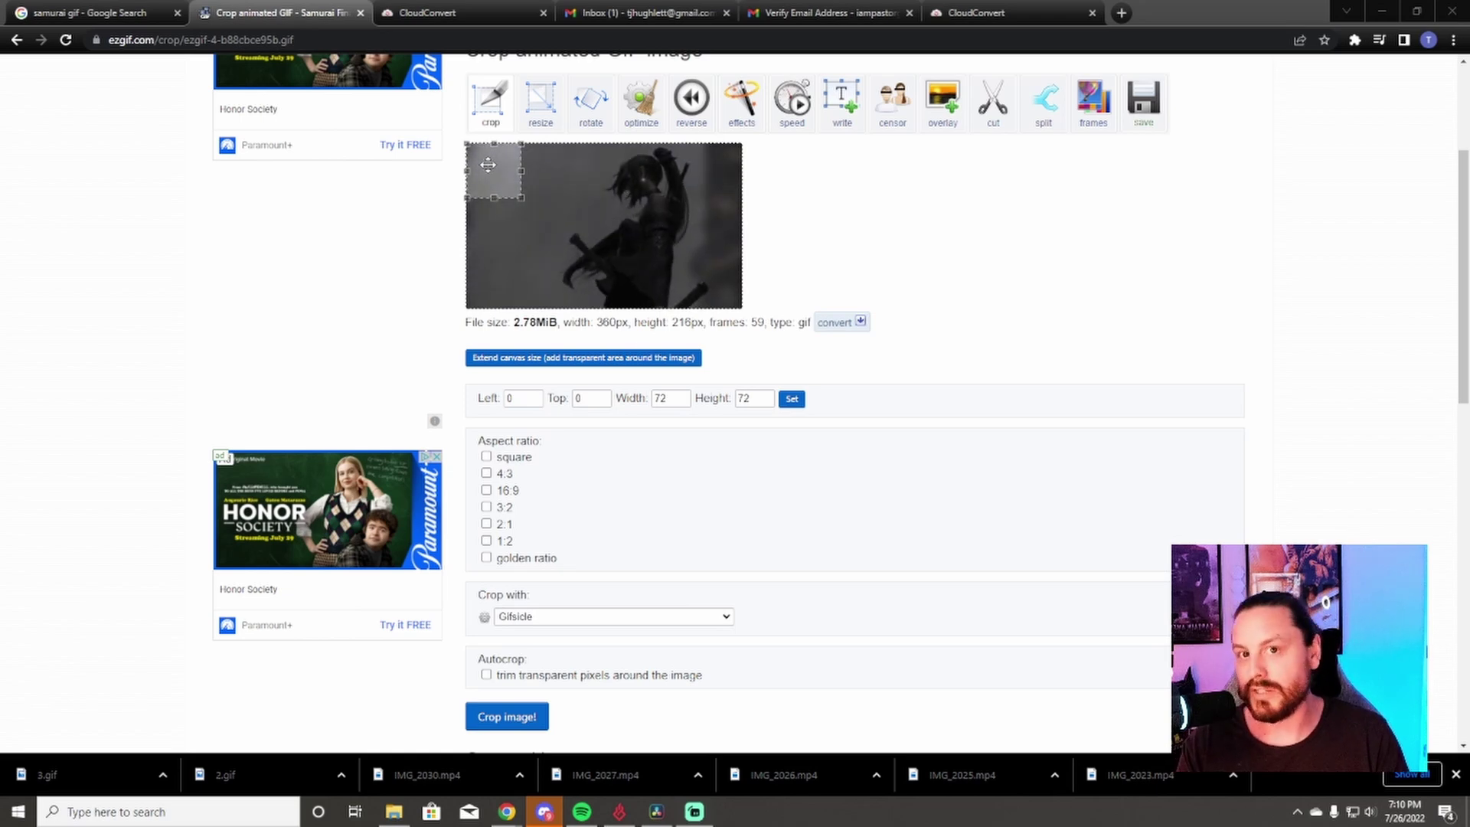
Crop the second 72×72 tile at left offset 72.
double_click(518, 397)
type("72")
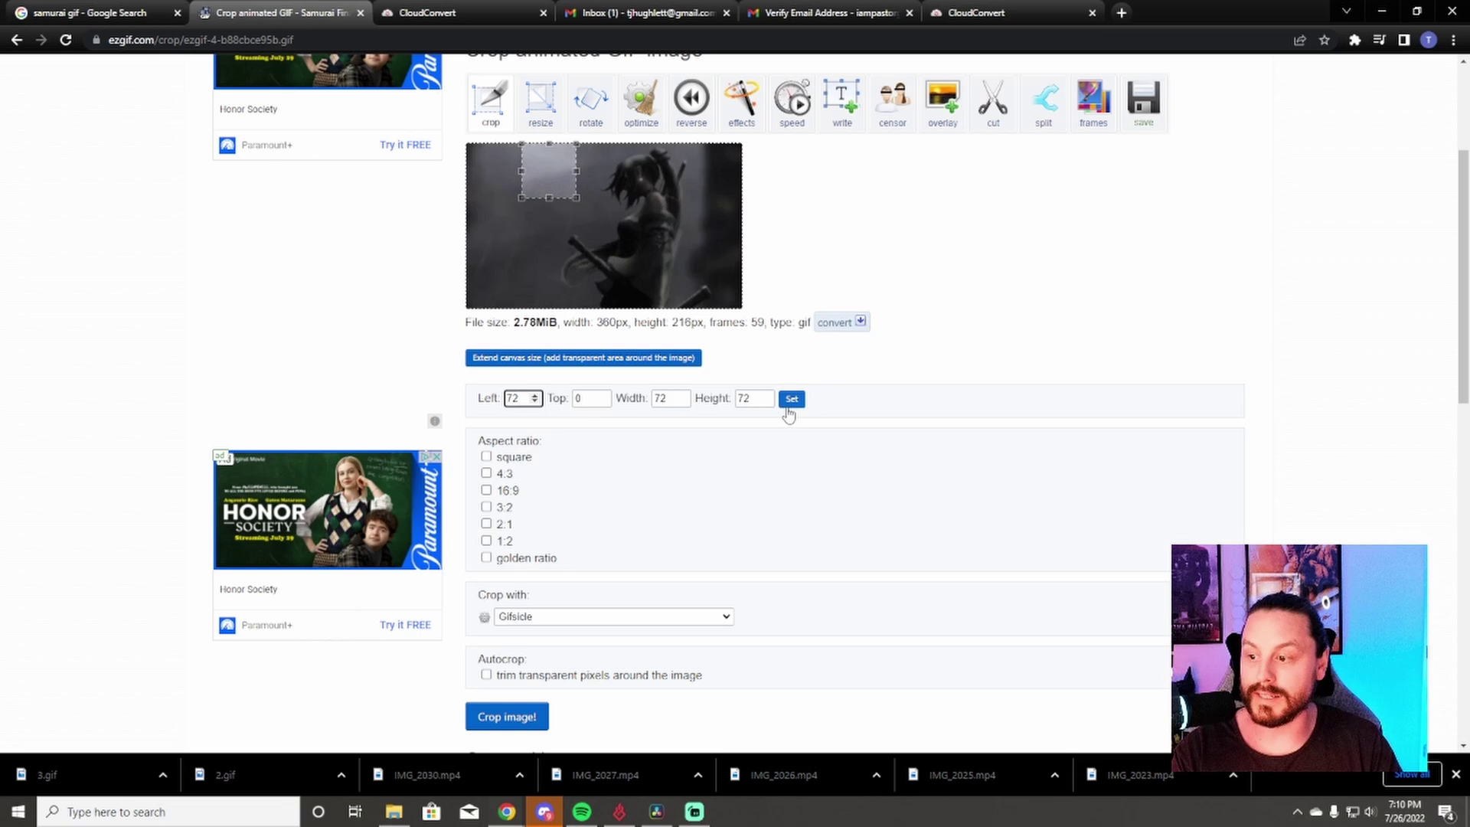
scroll(787, 413, "down", 2)
left_click(510, 563)
left_click(513, 559)
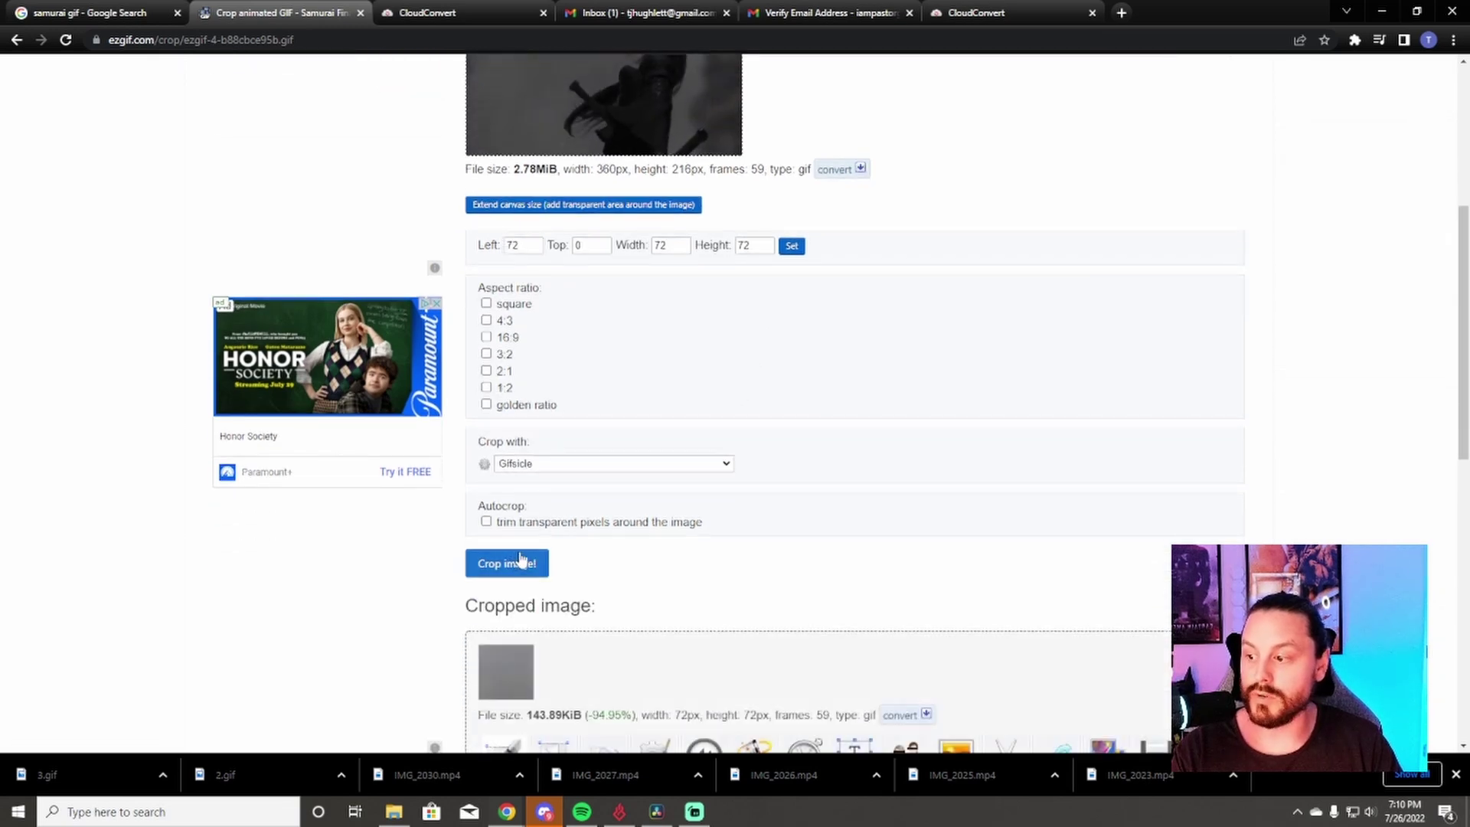
scroll(770, 492, "down", 2)
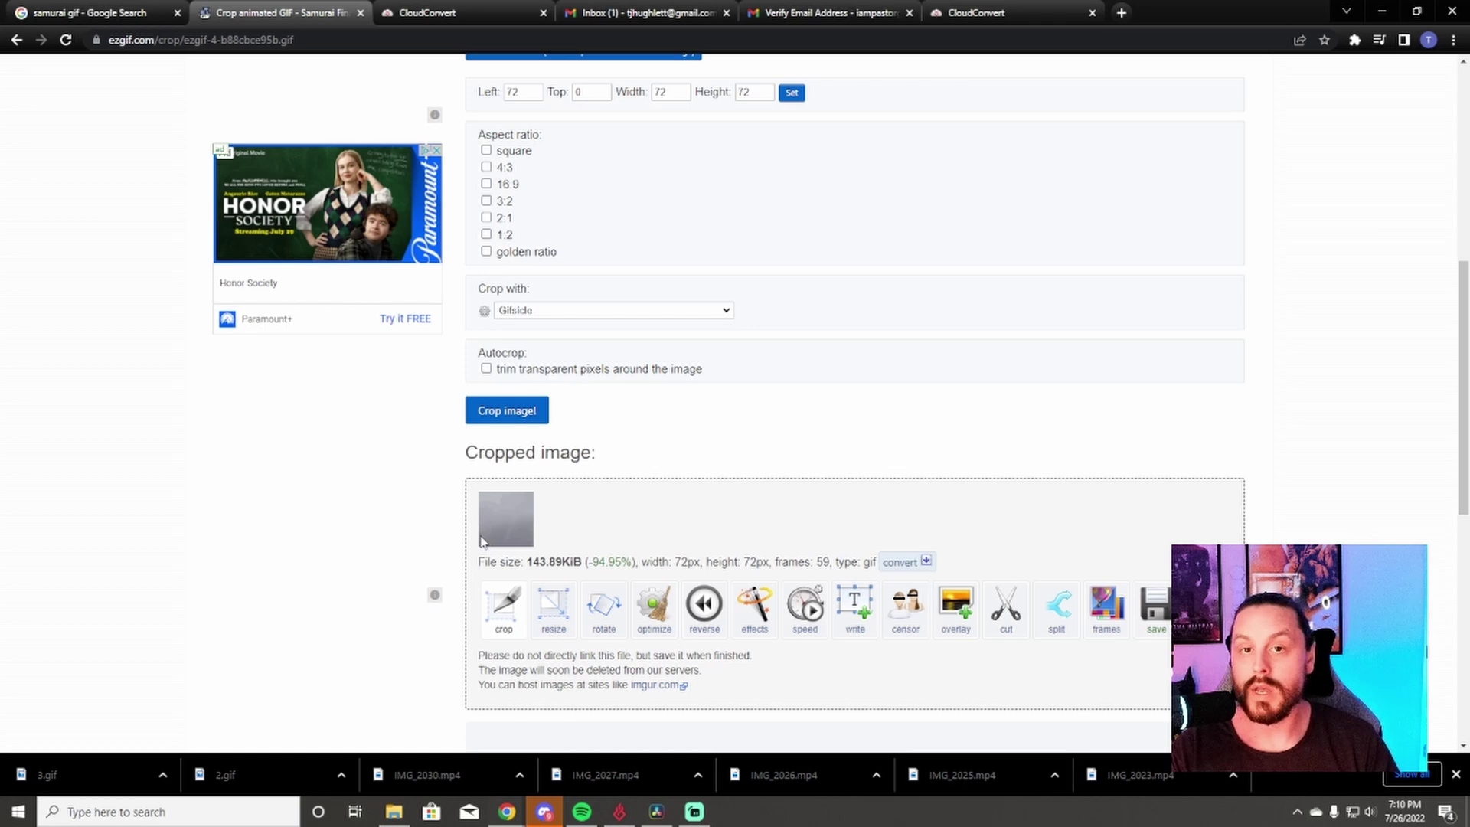
scroll(460, 536, "up", 5)
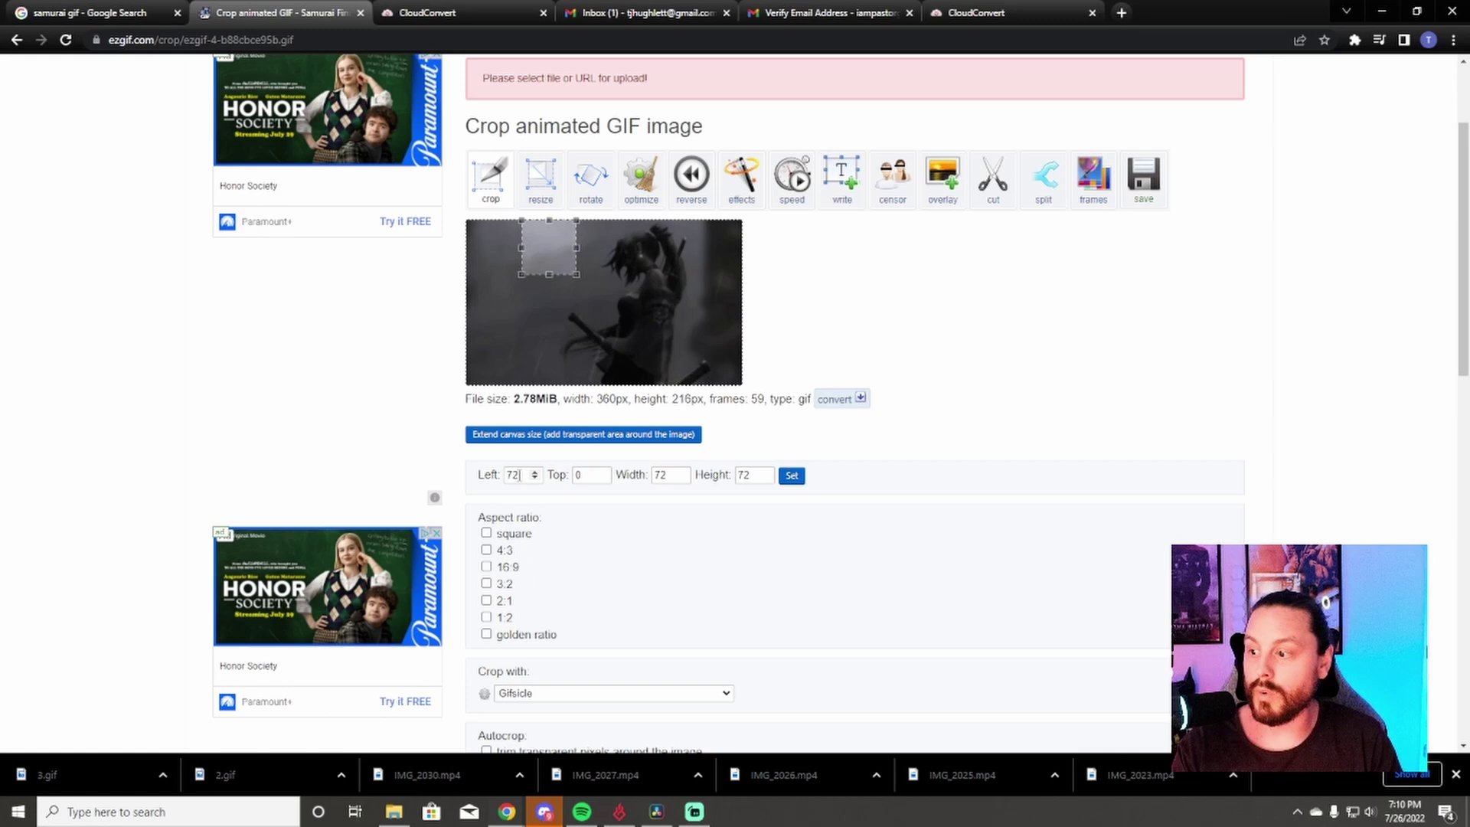
Move the crop area to left offset 144 and crop the third tile.
left_click(520, 474)
type("1")
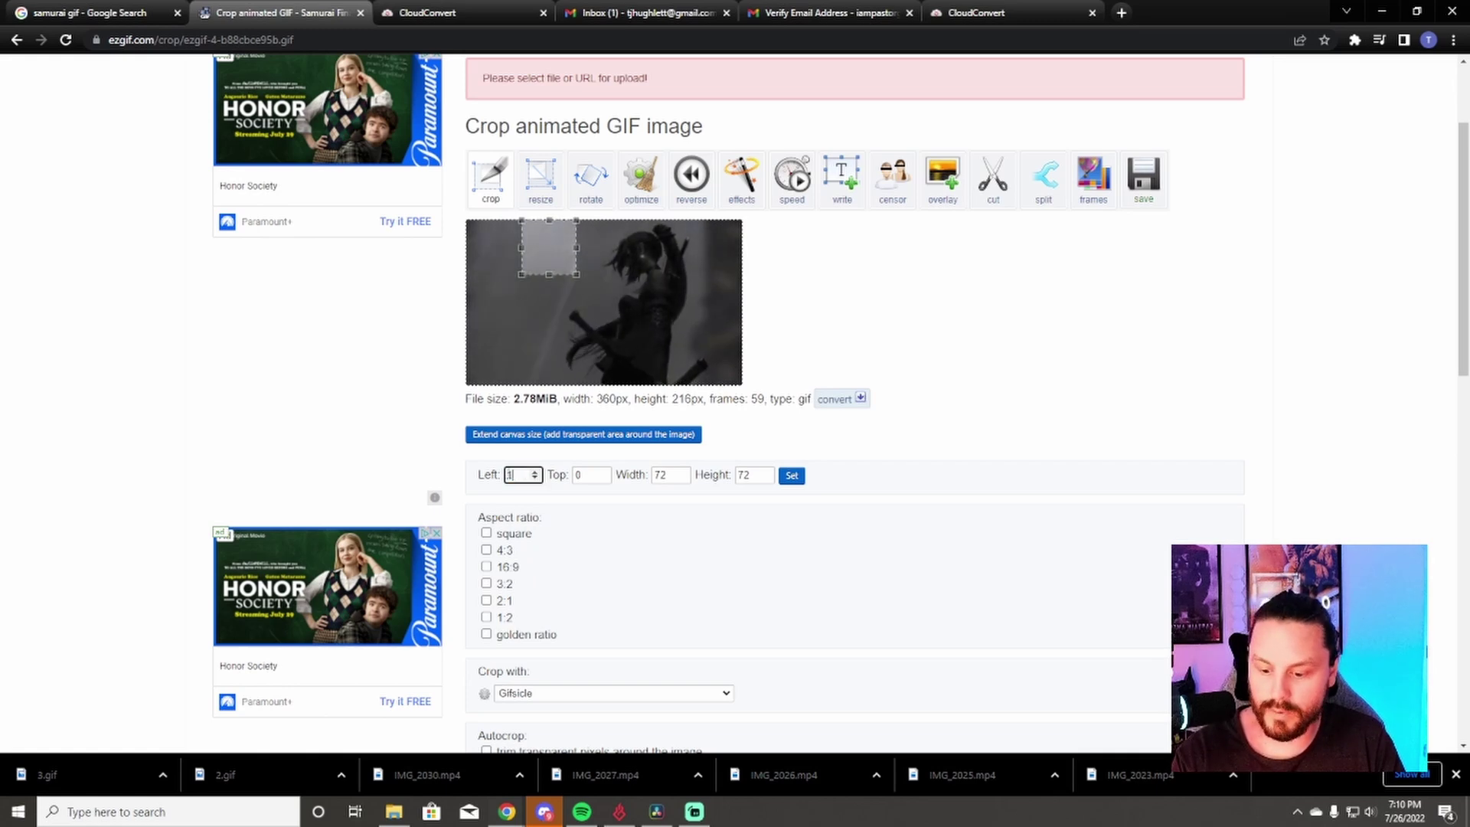
type("44")
left_click(793, 476)
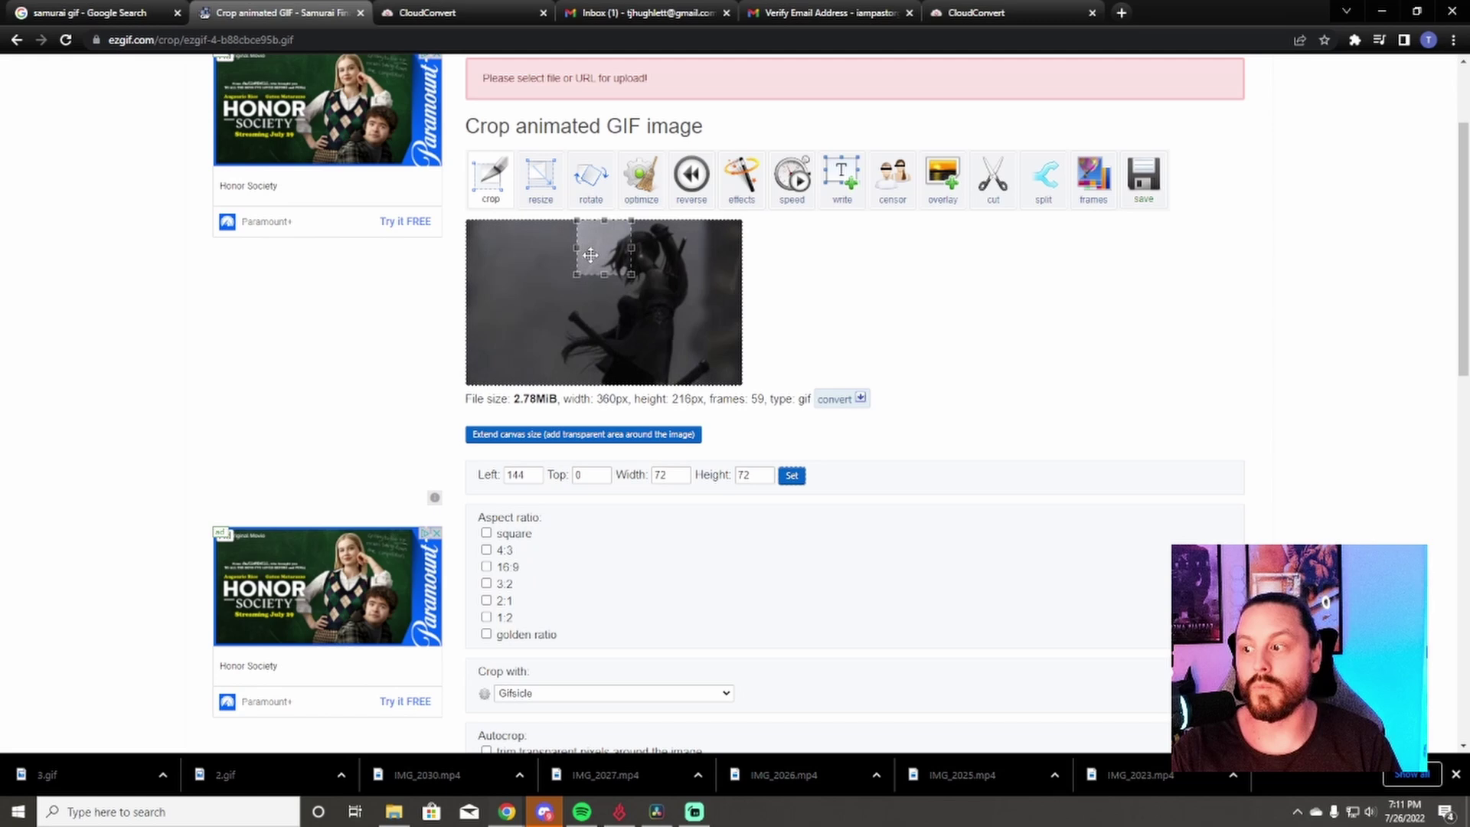
scroll(792, 480, "down", 4)
left_click(508, 487)
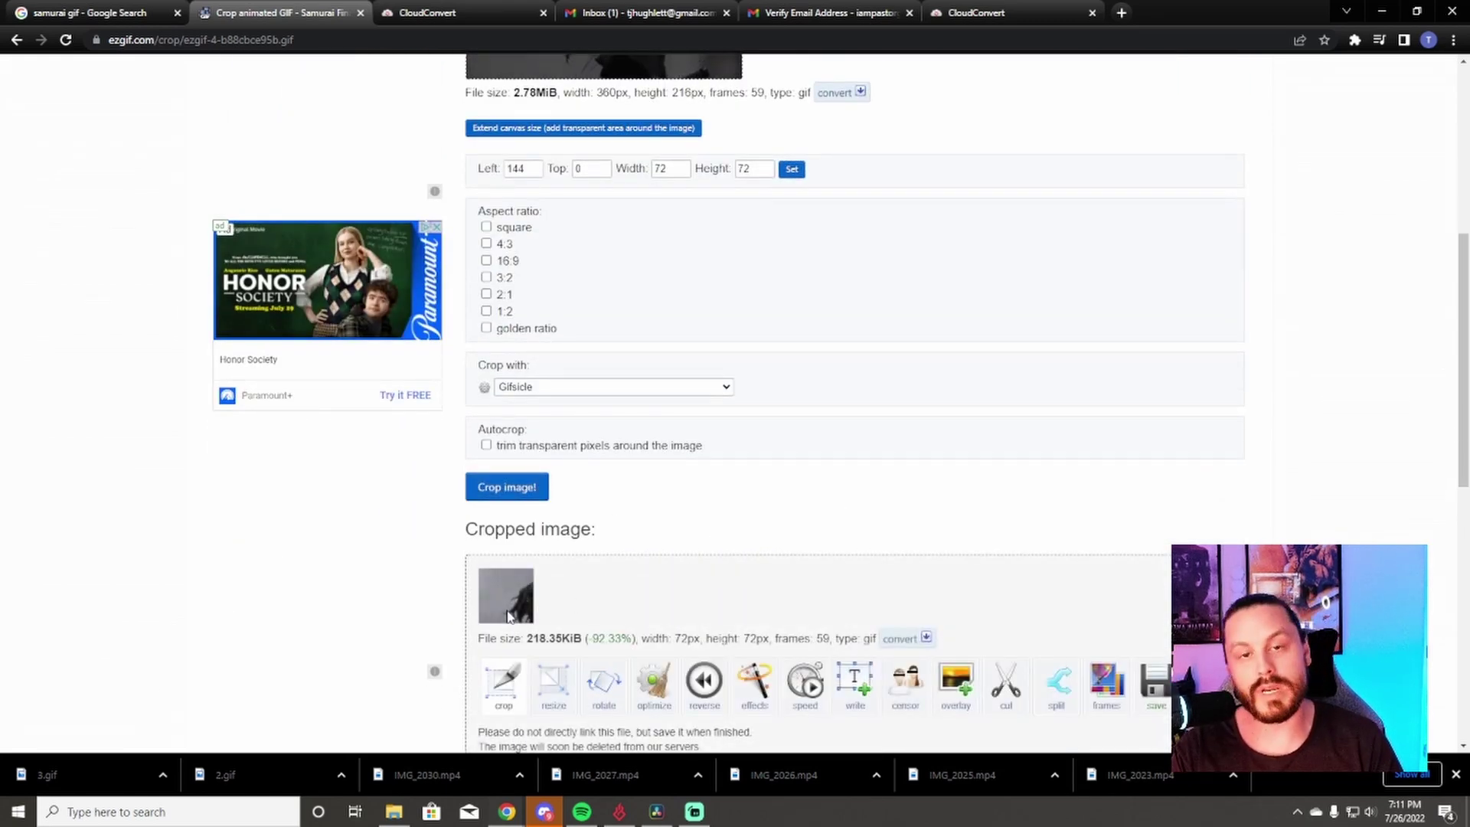
scroll(758, 528, "up", 4)
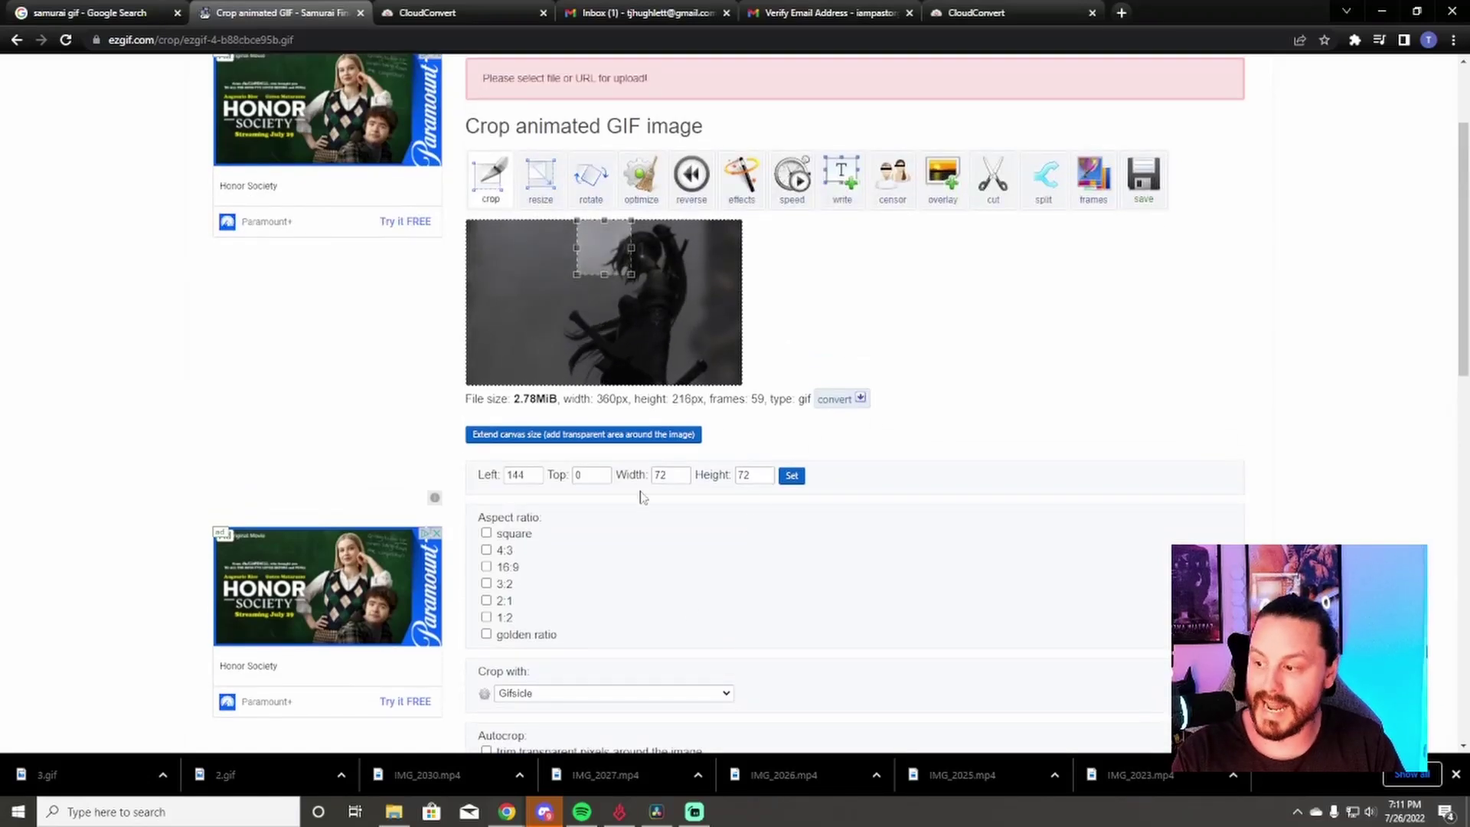
Move the crop area to left 216 and crop the fourth tile.
double_click(515, 475)
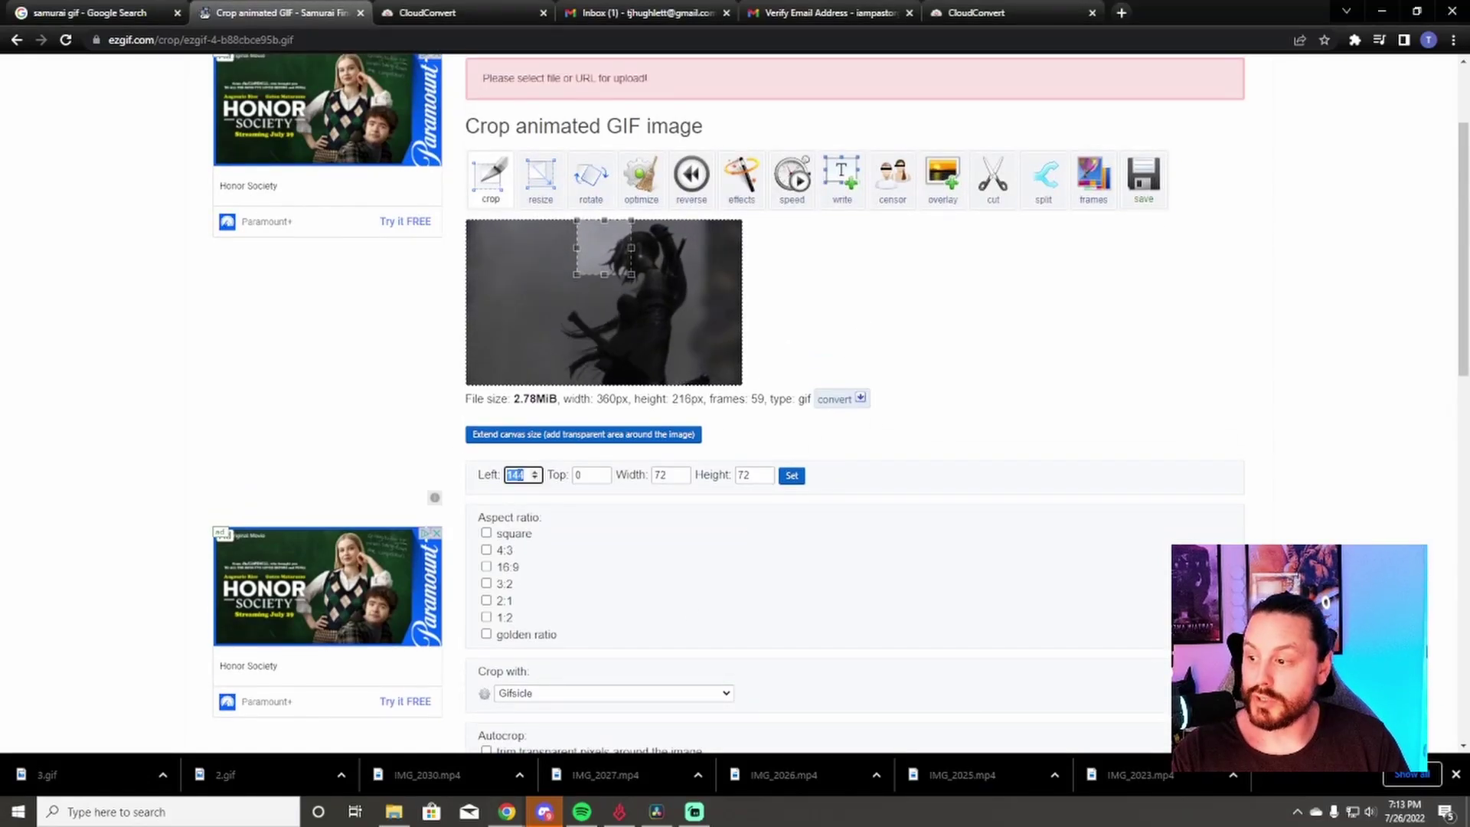
type("216")
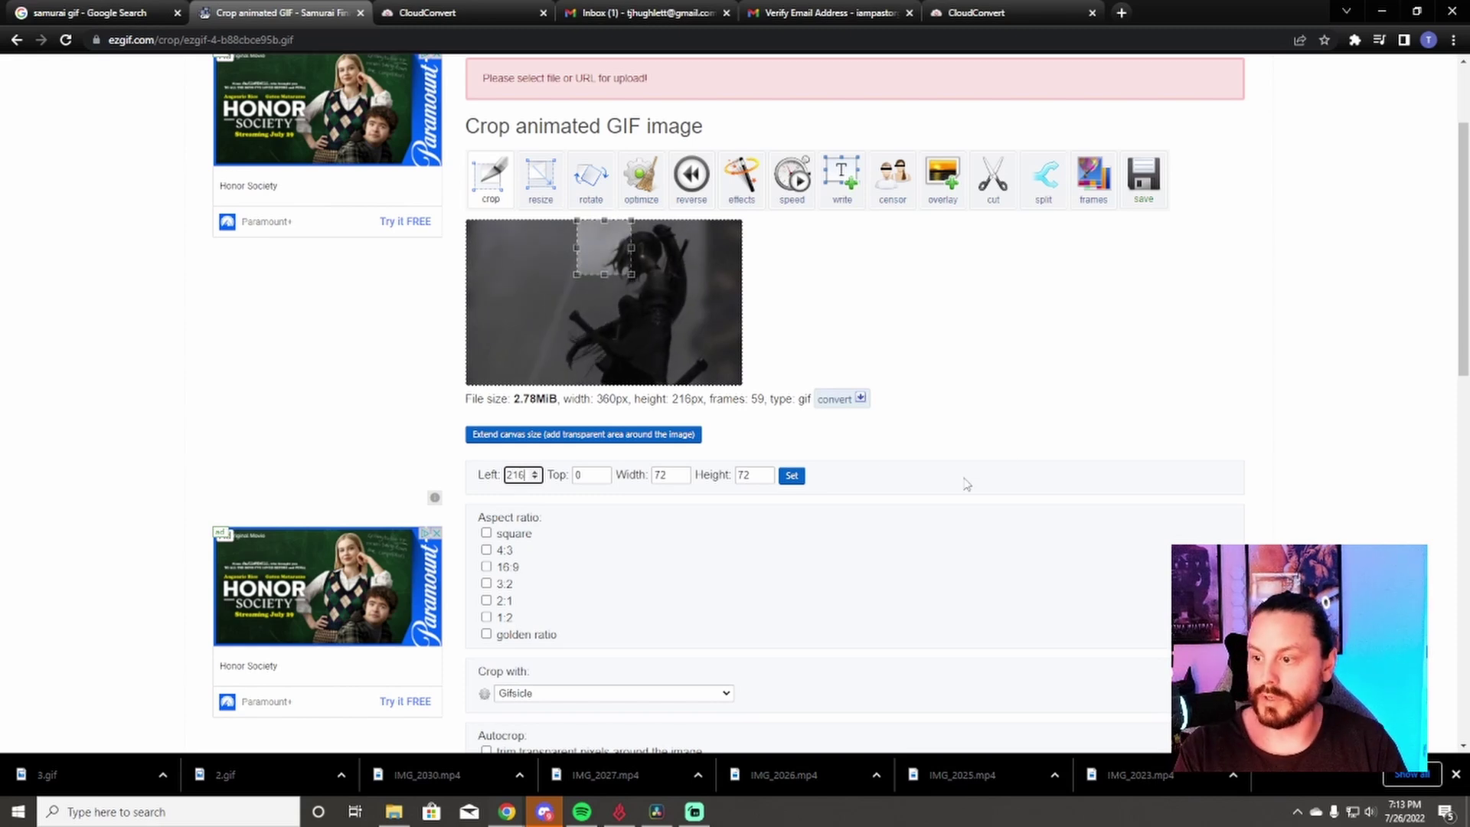
left_click(792, 474)
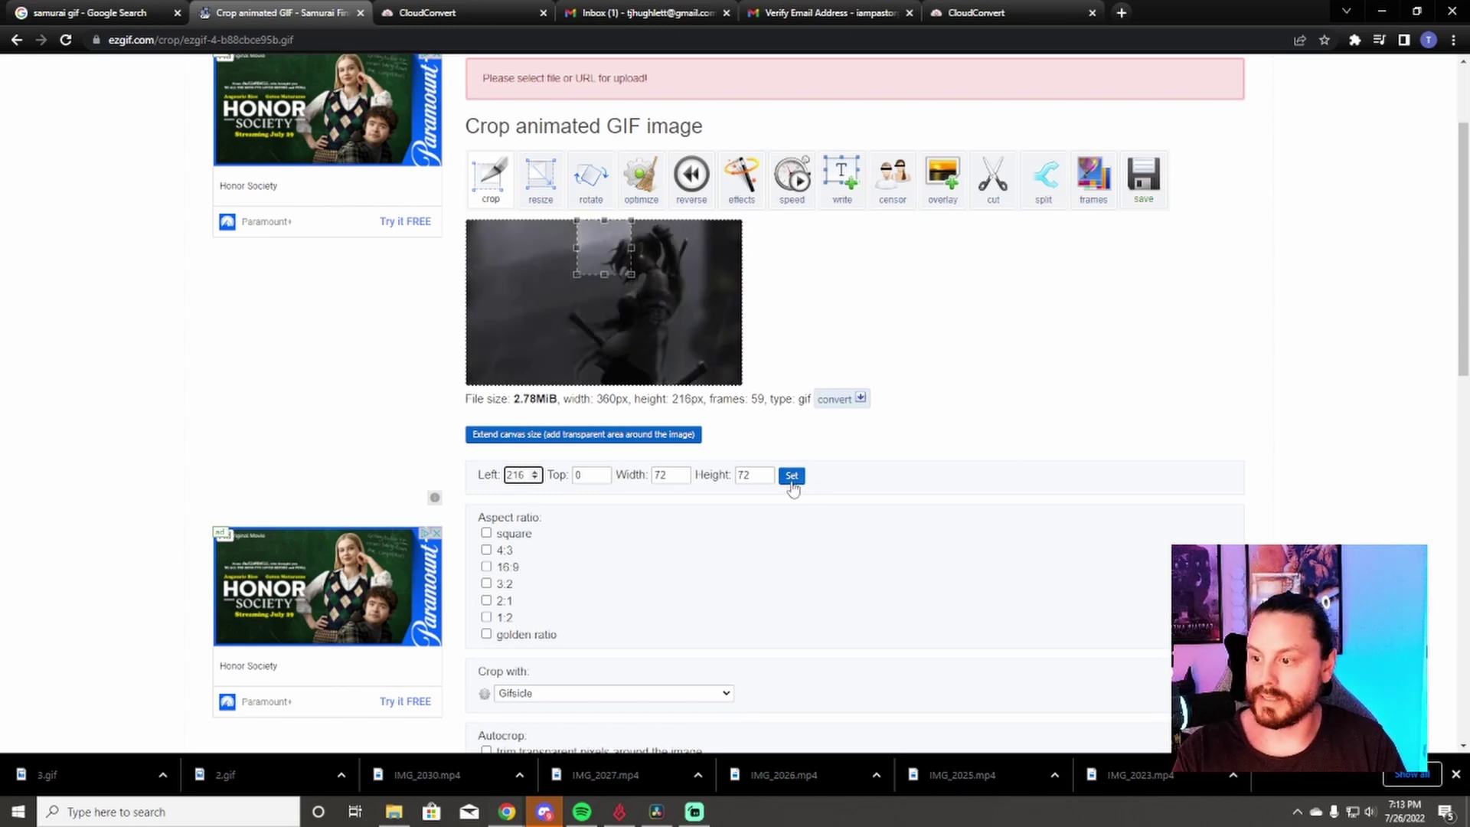
scroll(817, 491, "down", 4)
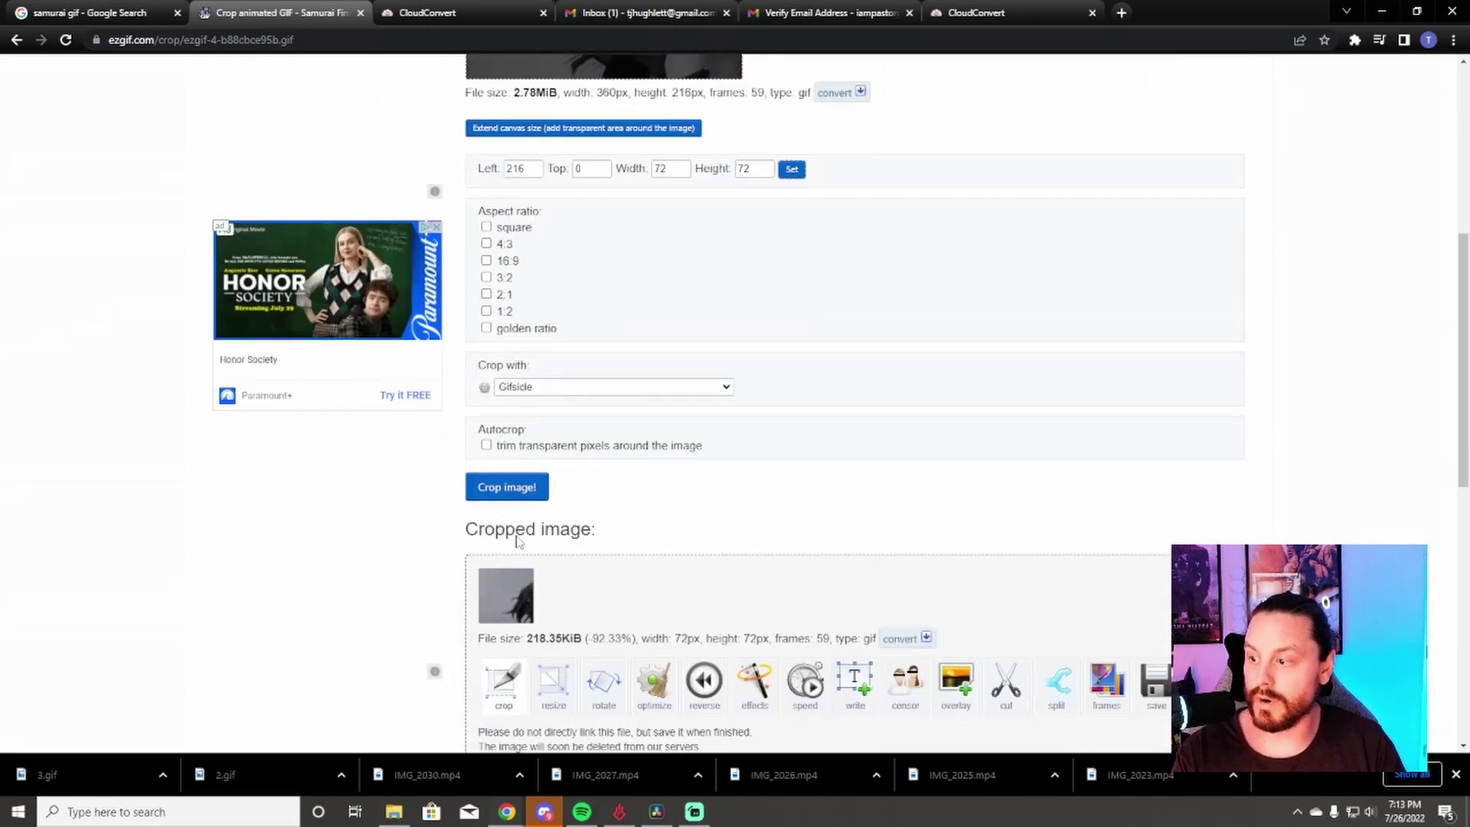
left_click(494, 490)
Save the cropped fourth tile as 4.gif.
right_click(507, 598)
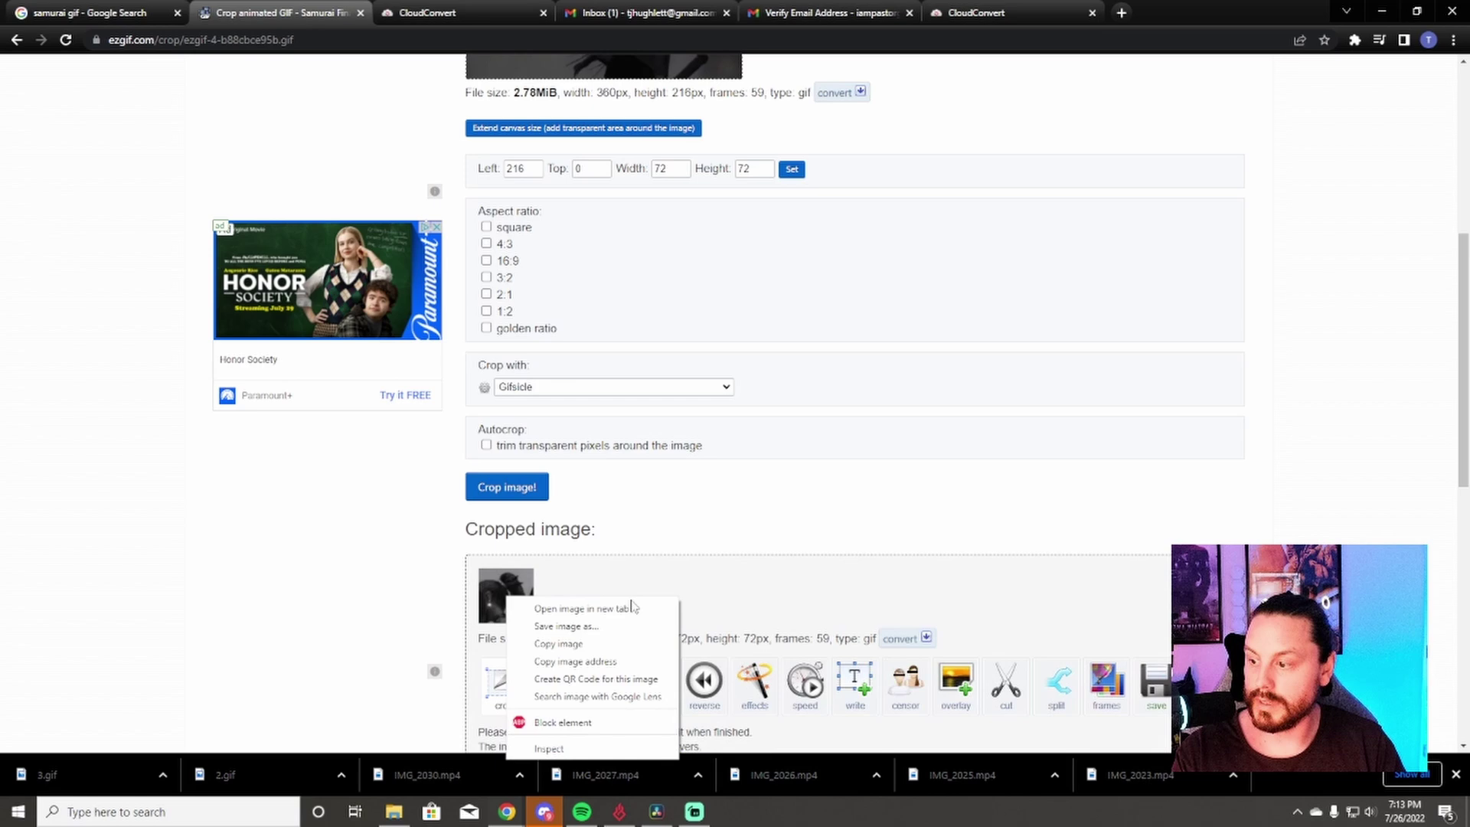
left_click(596, 625)
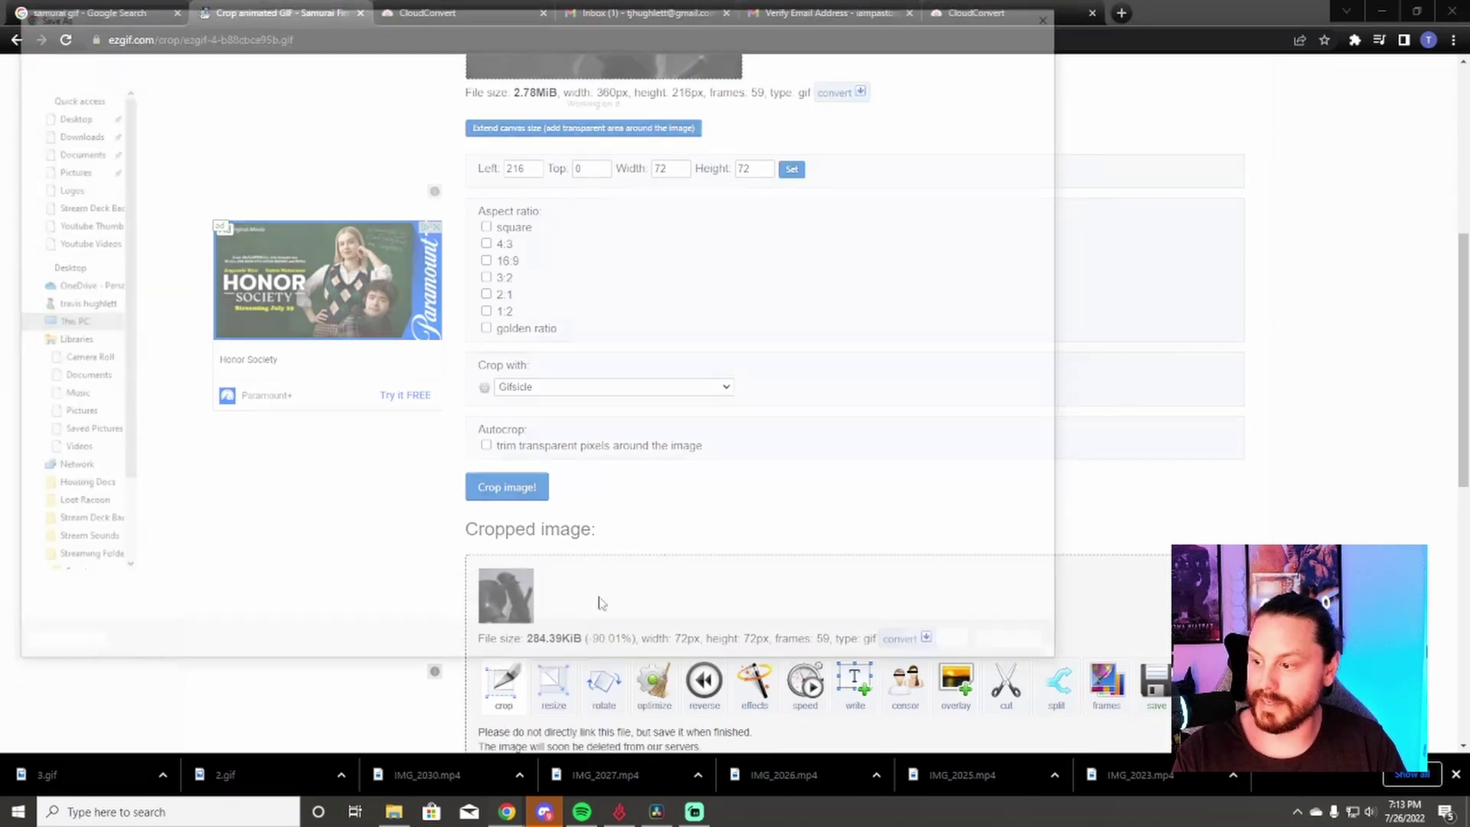
type("4")
left_click(921, 650)
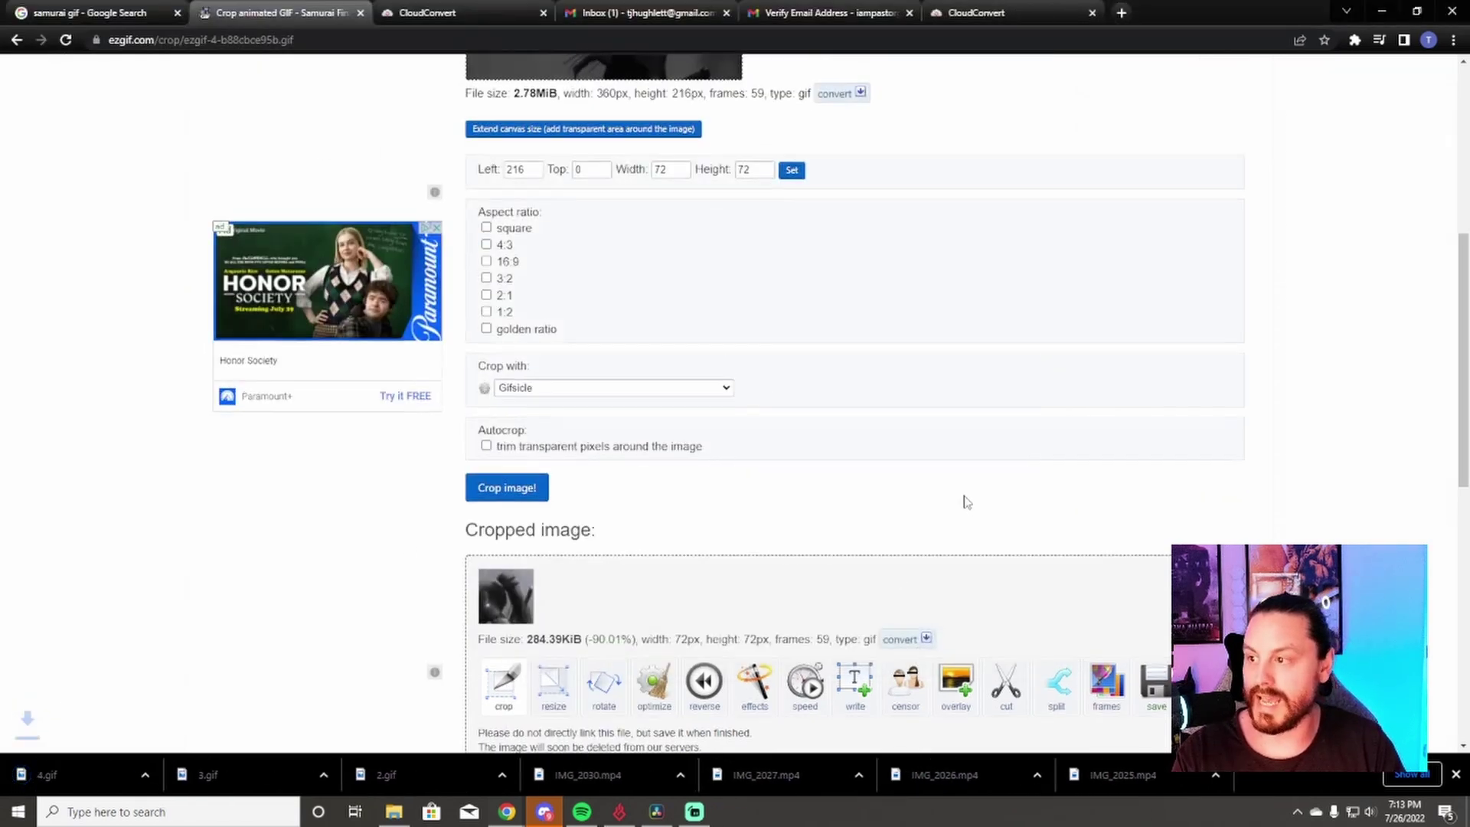
scroll(765, 482, "up", 3)
Move the crop area to left 288 and crop the fifth tile.
left_click_drag(532, 399, 460, 403)
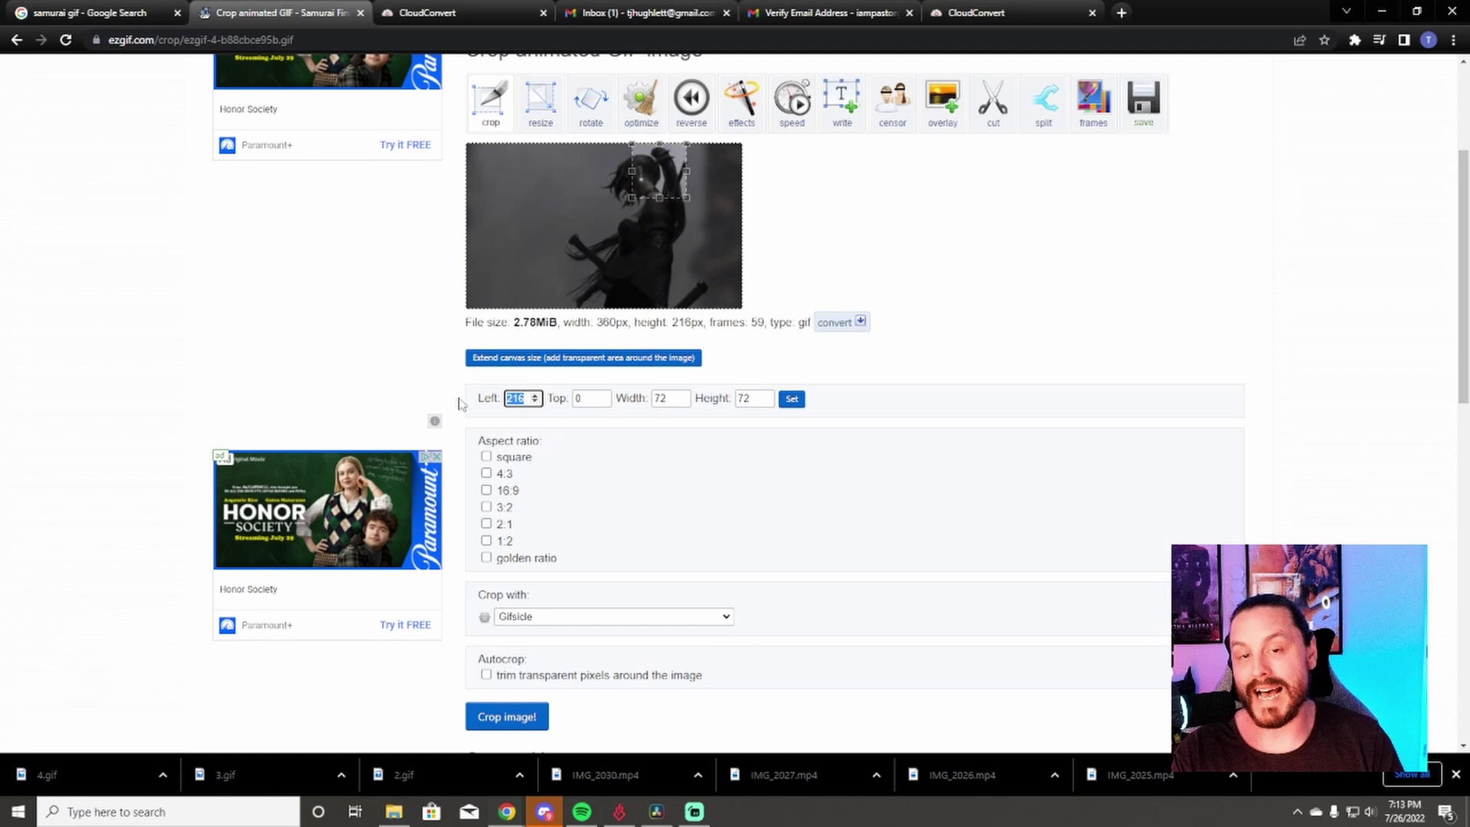
type("2")
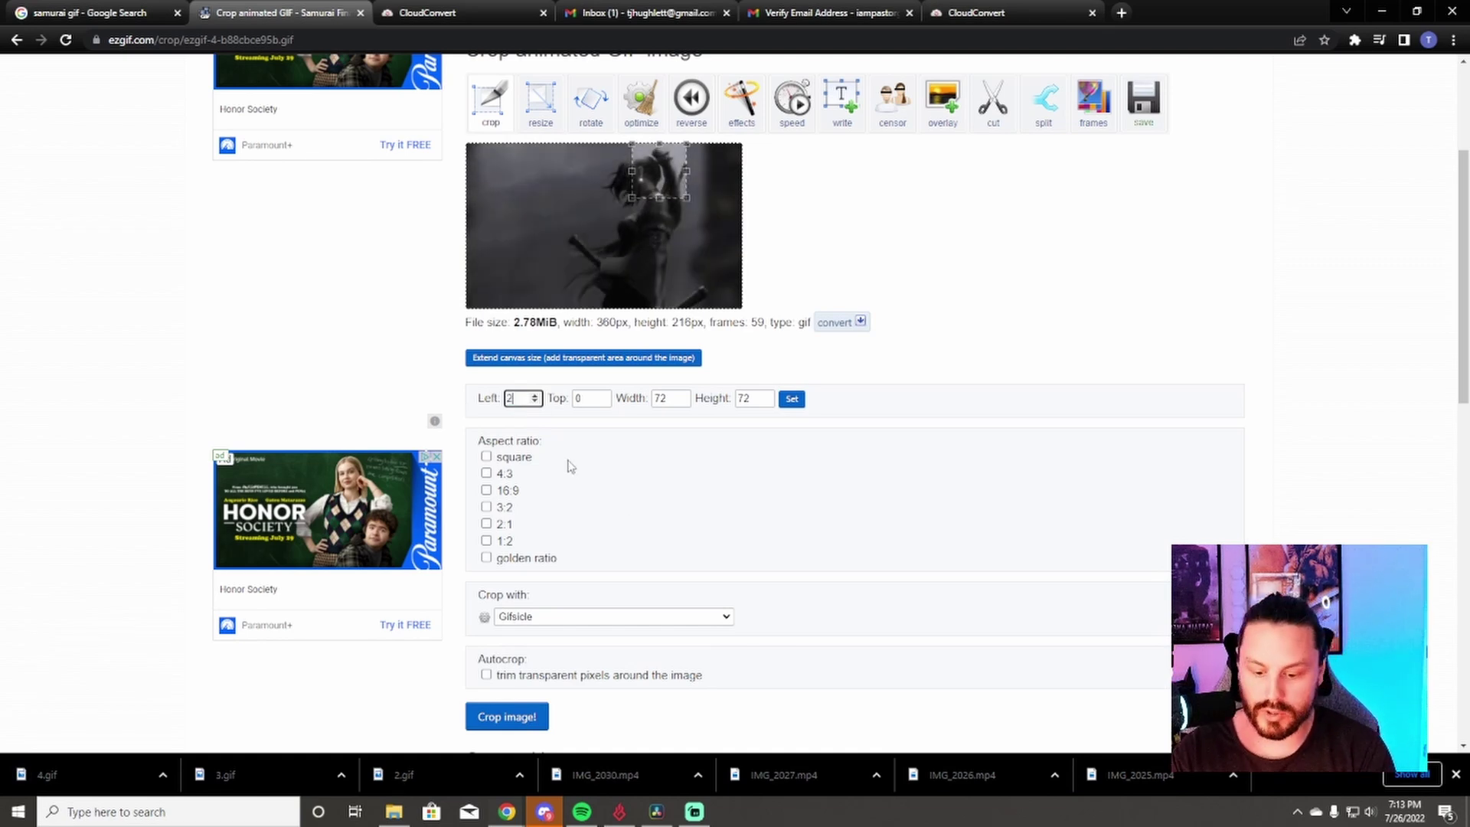
type("88")
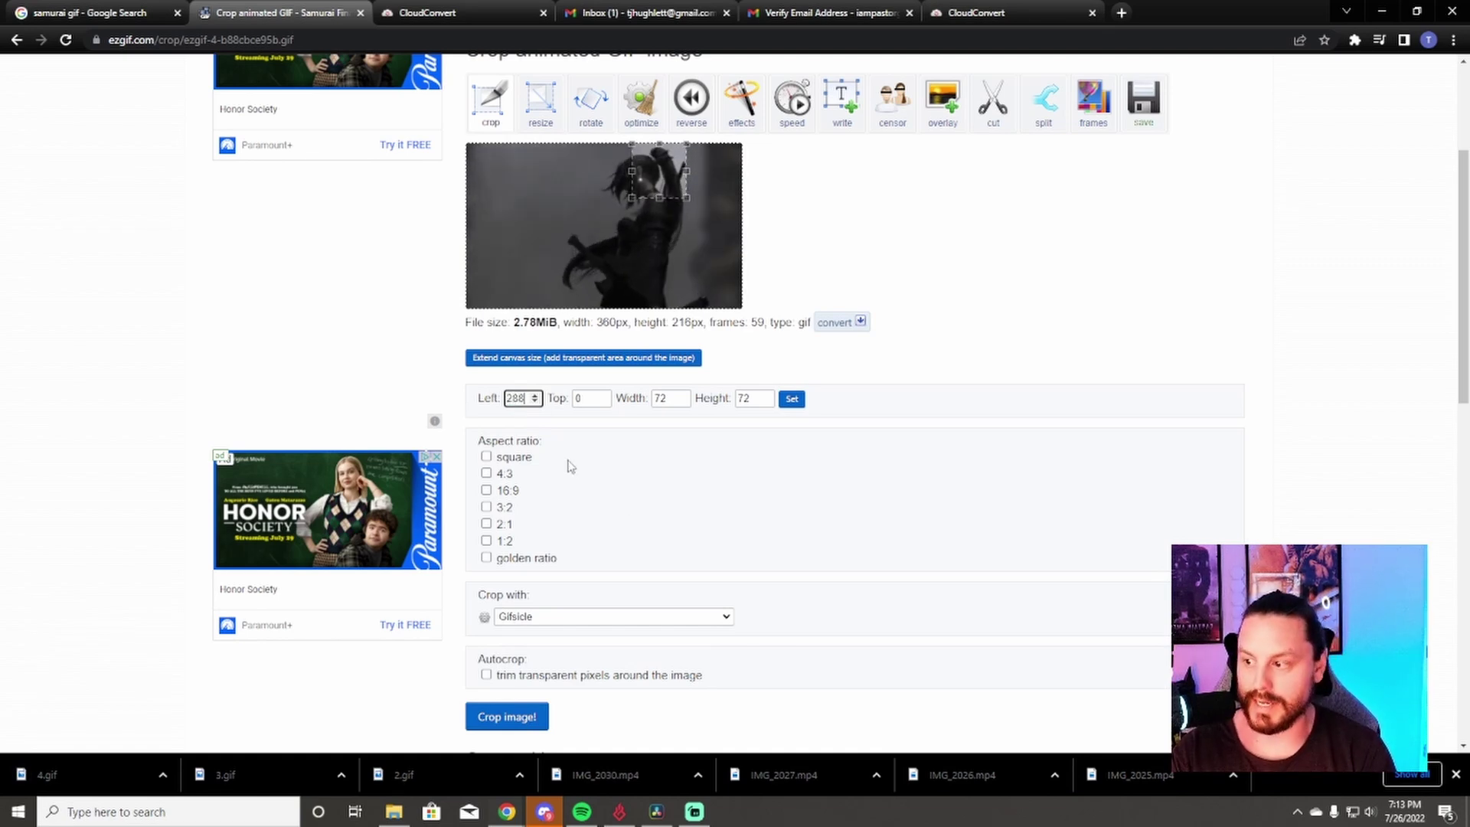
left_click(792, 404)
scroll(624, 627, "down", 3)
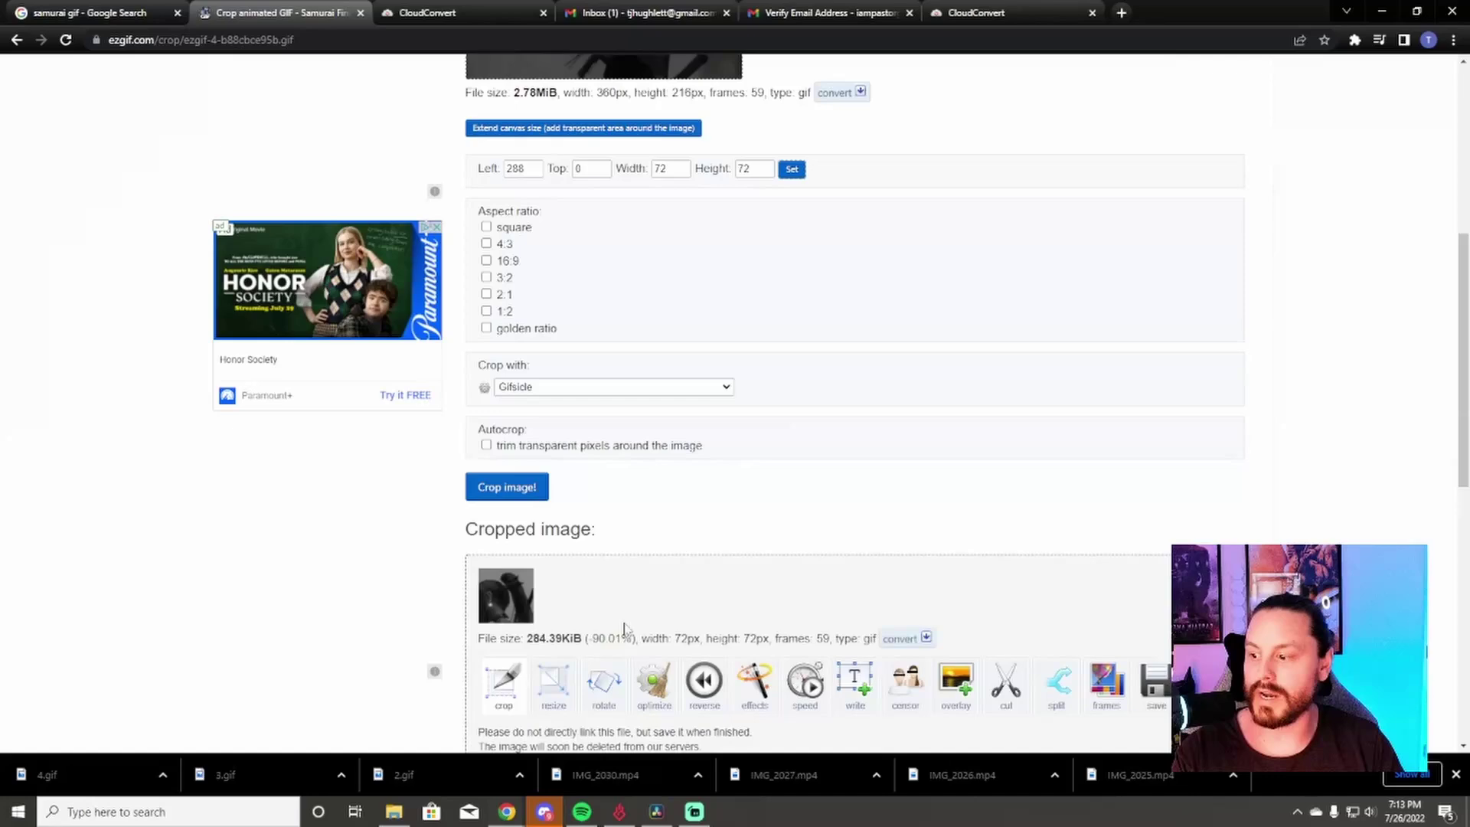
left_click(507, 488)
Save the cropped fifth tile as 5.gif.
right_click(501, 610)
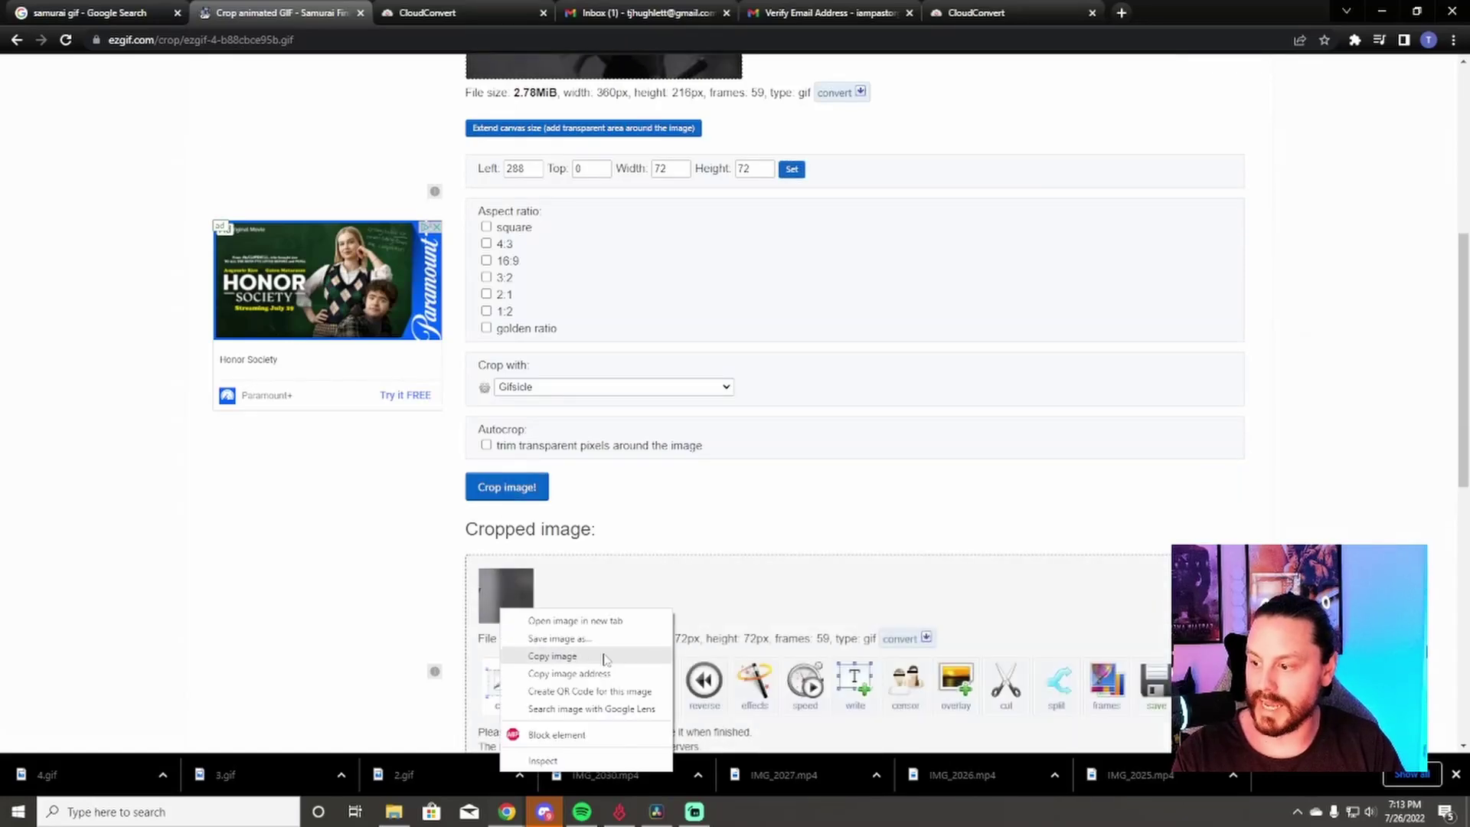
left_click(559, 639)
type("5")
key("Return")
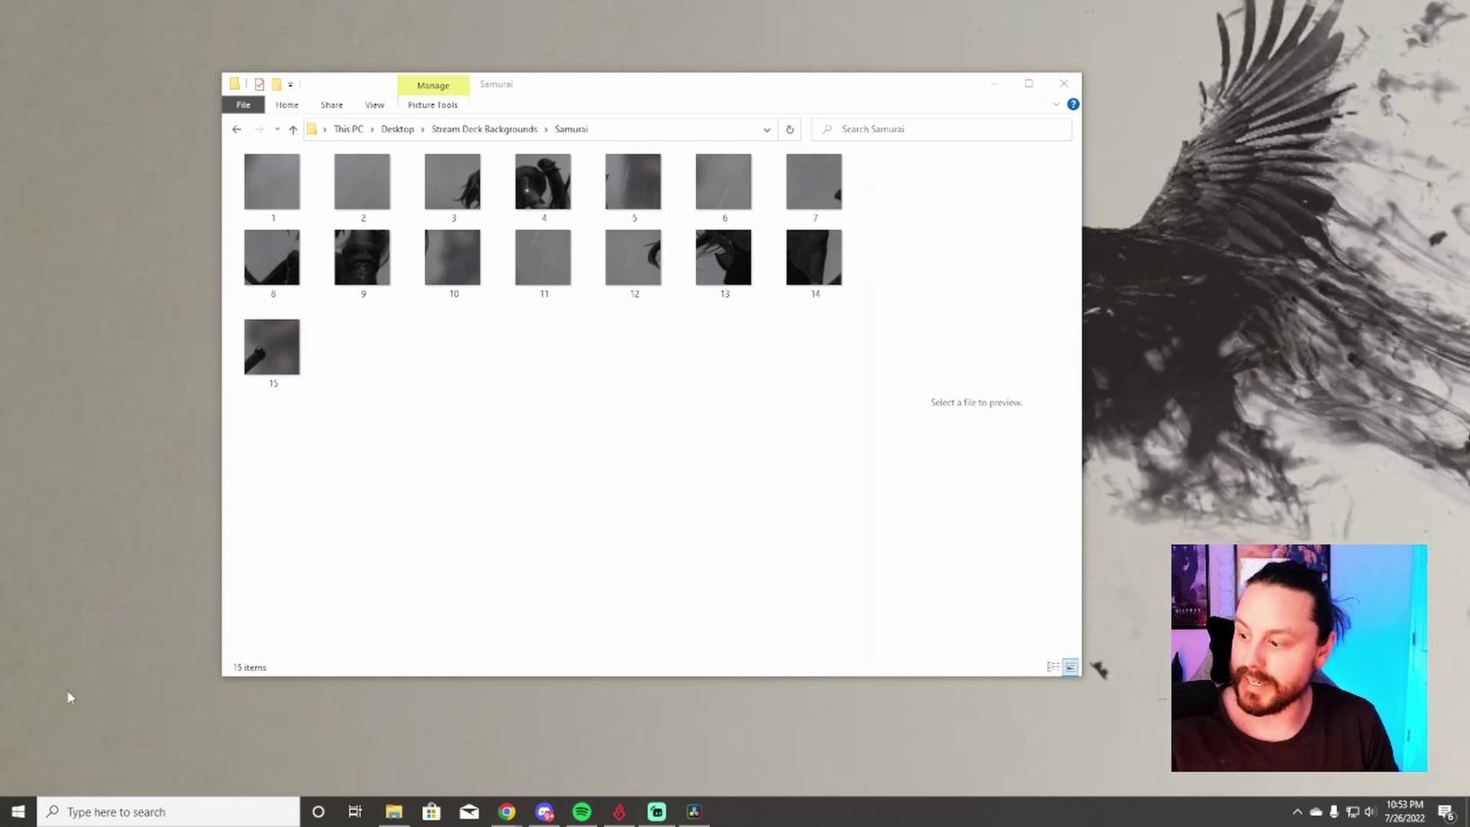
Launch the Stream Deck app through a Windows search for 'stream'.
left_click(127, 810)
type("stream")
left_click(153, 458)
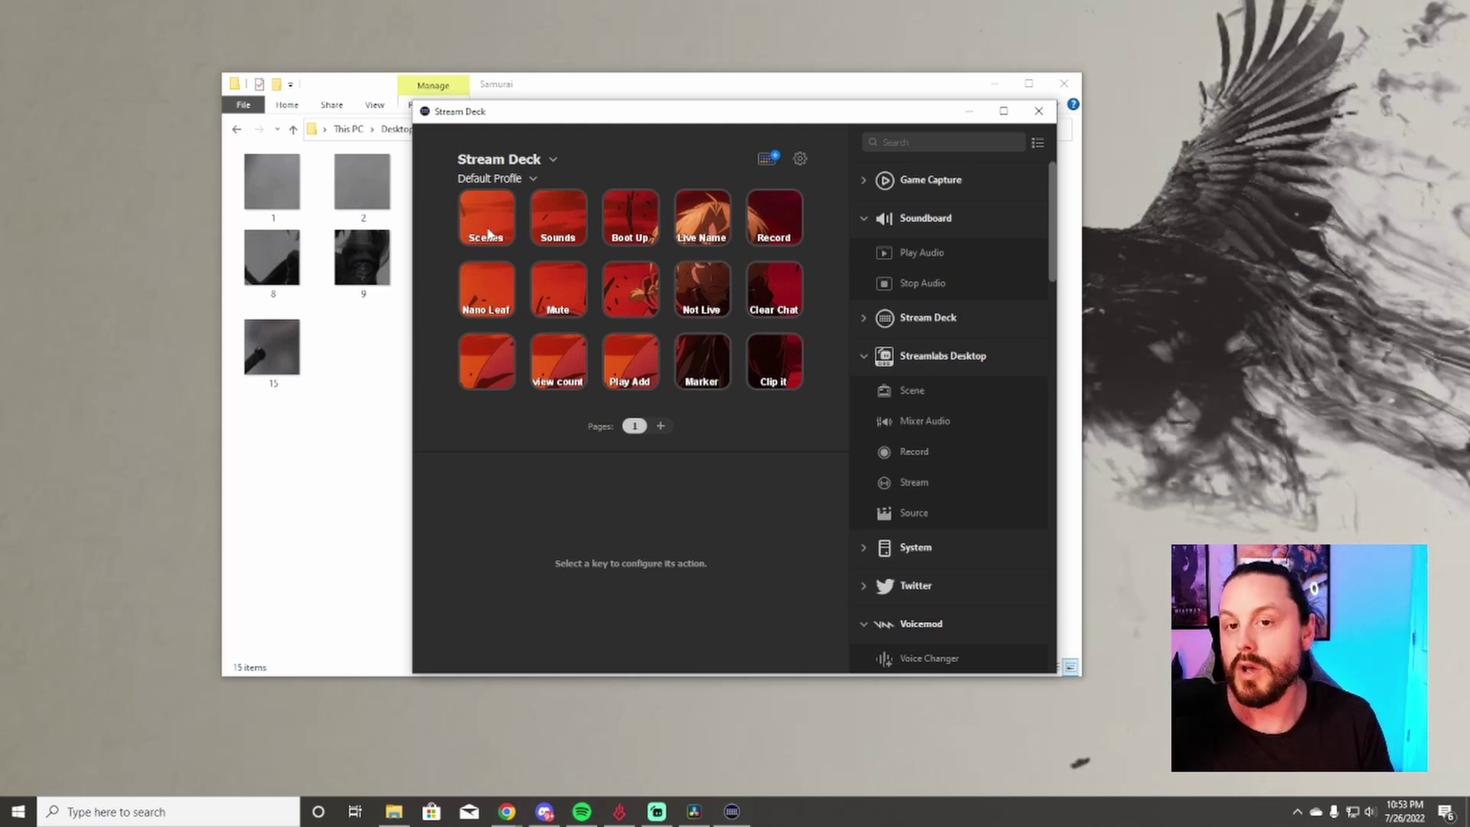
Open the Scenes folder key to view its scene keys, then return to the main grid.
left_click(488, 234)
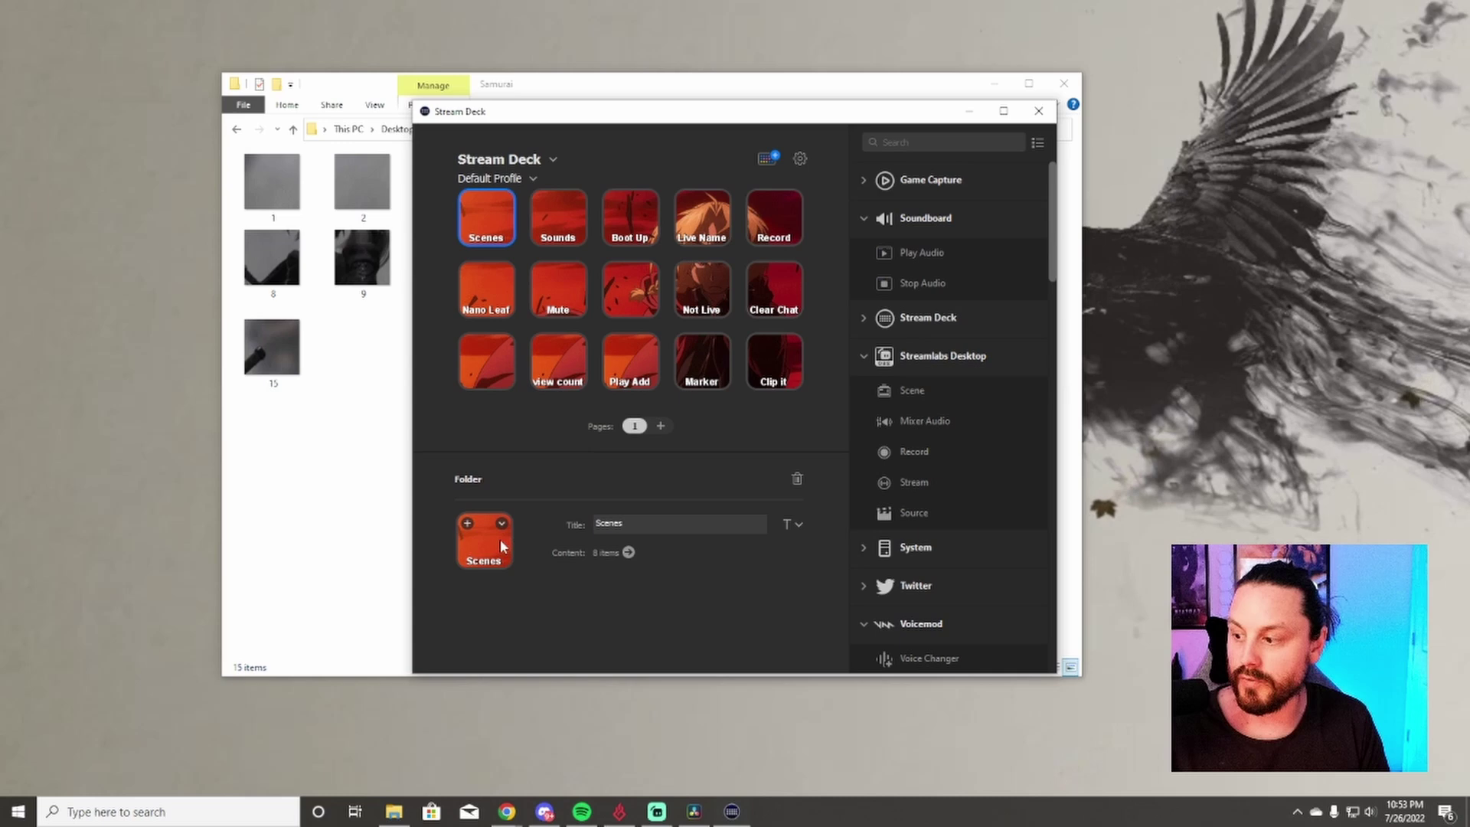
double_click(484, 227)
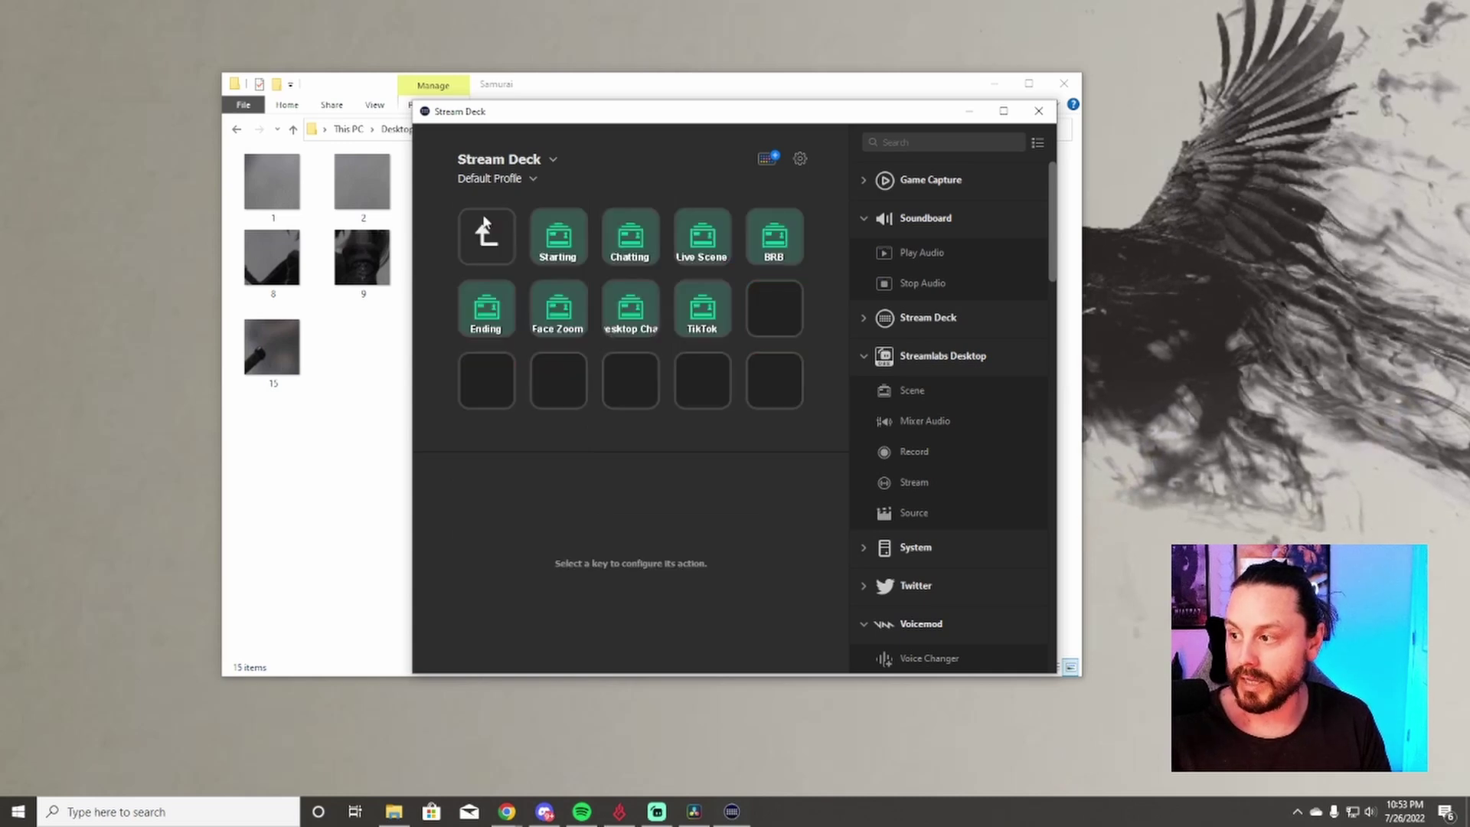
double_click(489, 237)
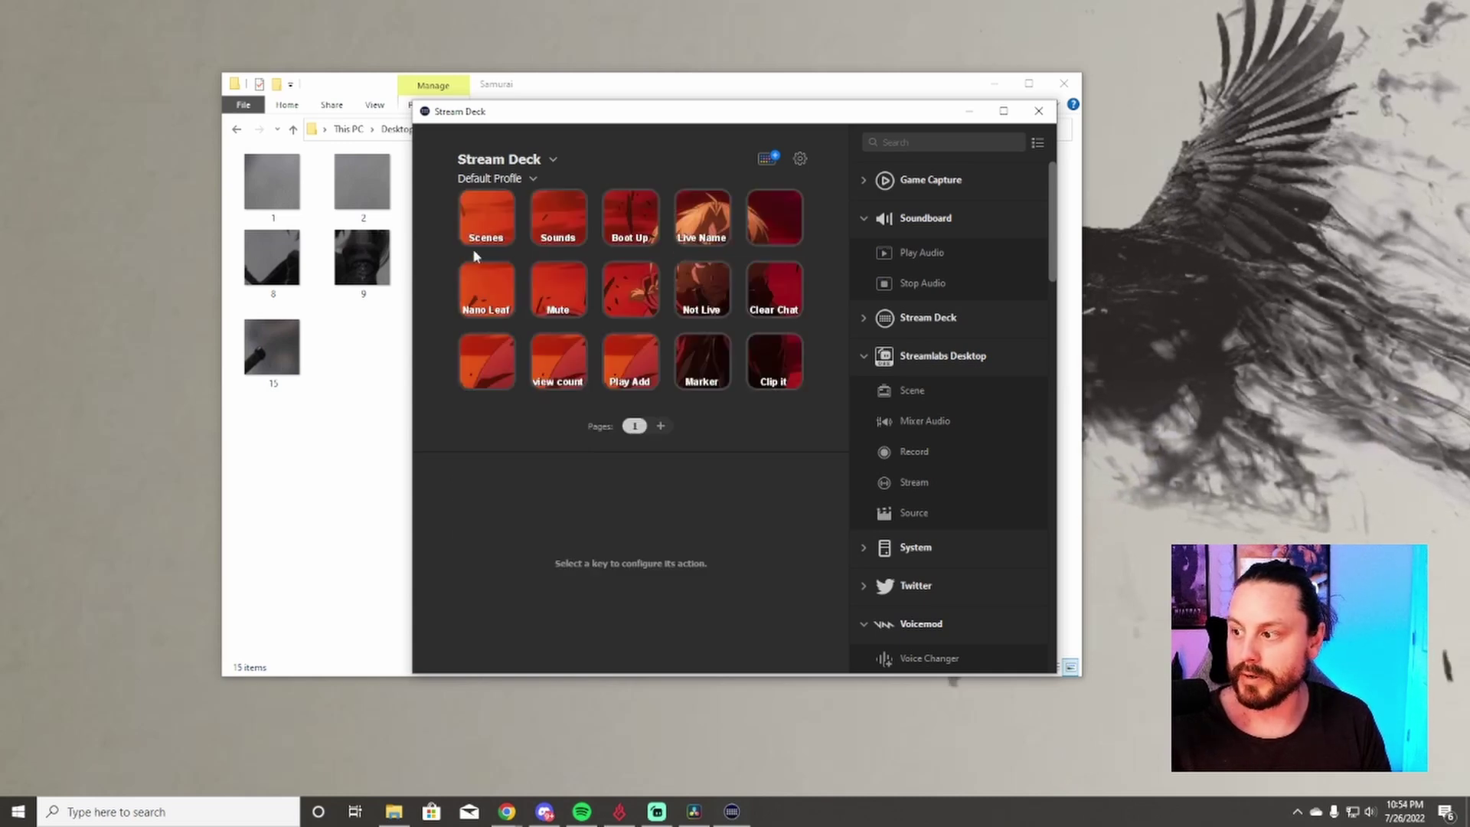
Set the Scenes key's icon to samurai tile 1 from Stream Deck Backgrounds > Samurai.
left_click(492, 228)
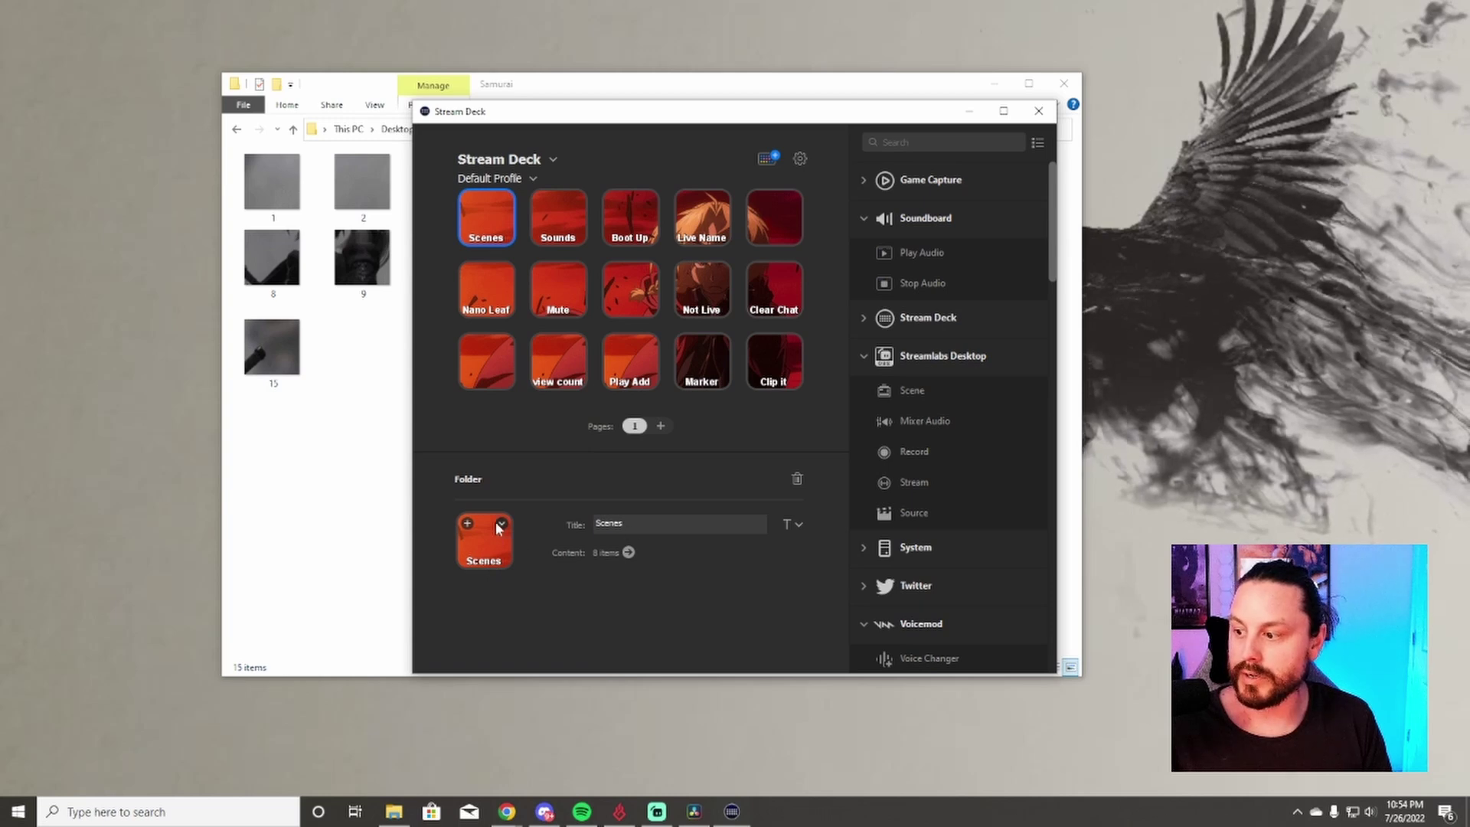
left_click(502, 526)
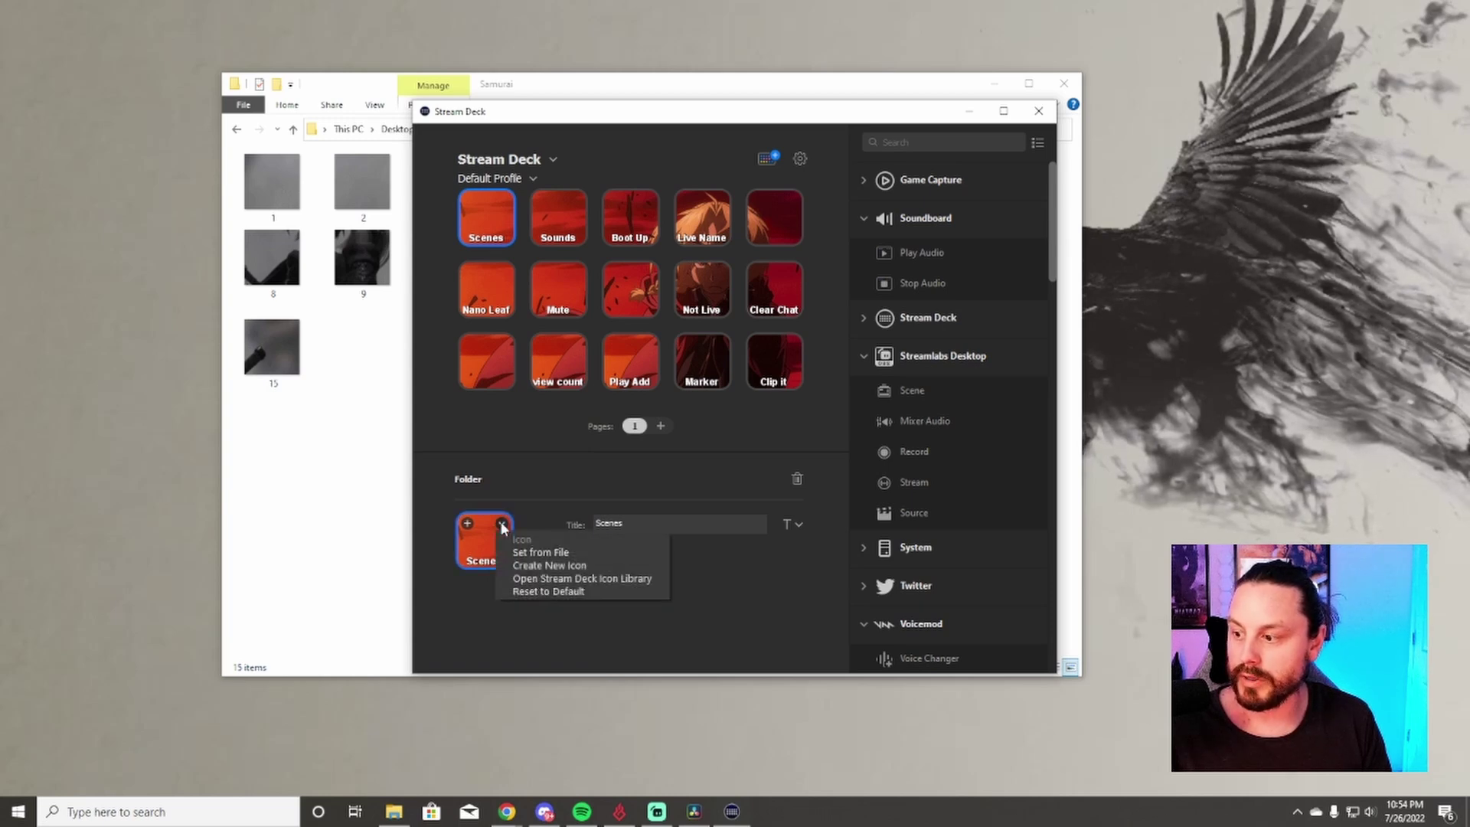
left_click(540, 552)
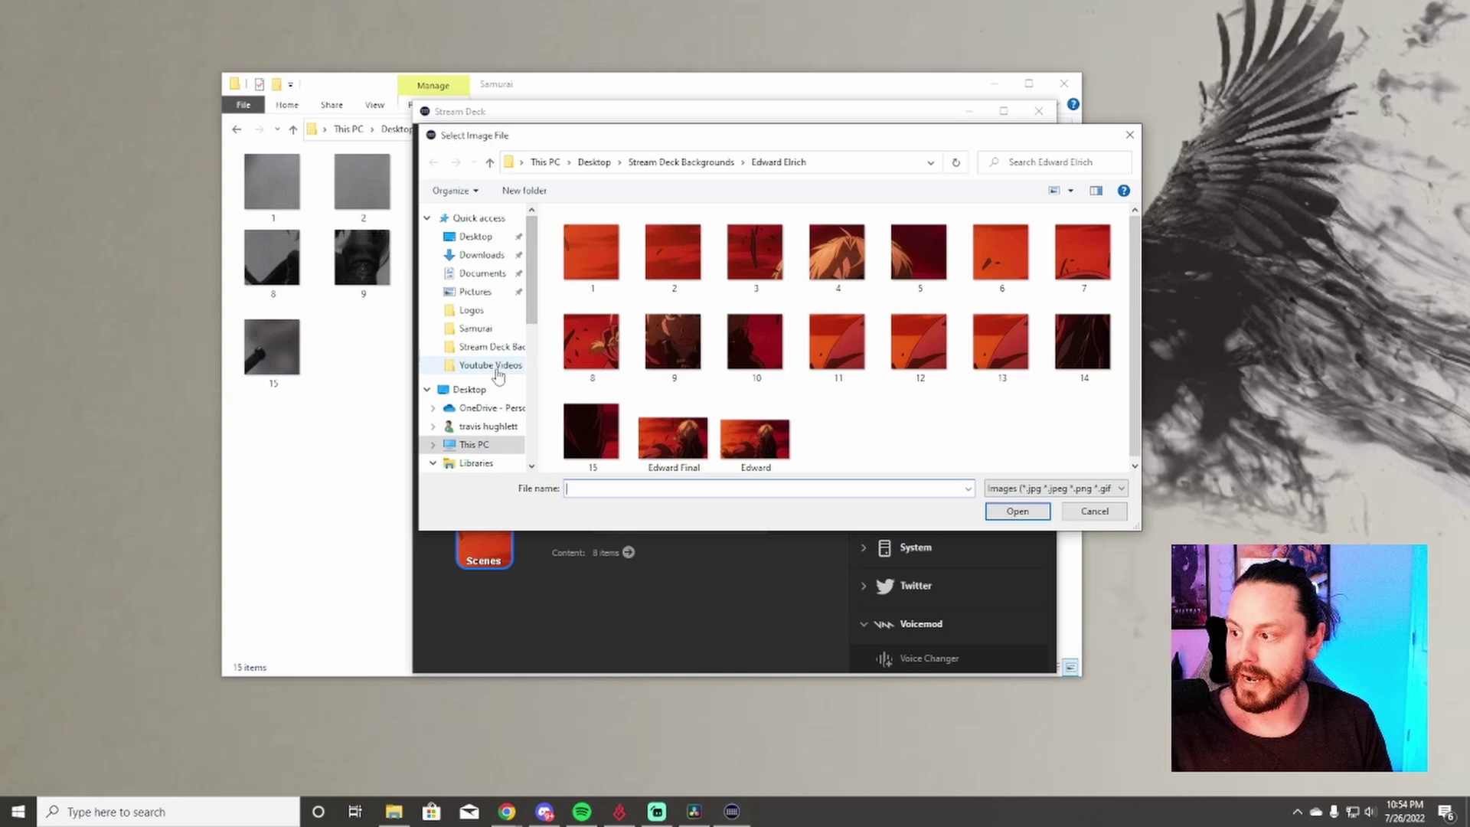
left_click(490, 346)
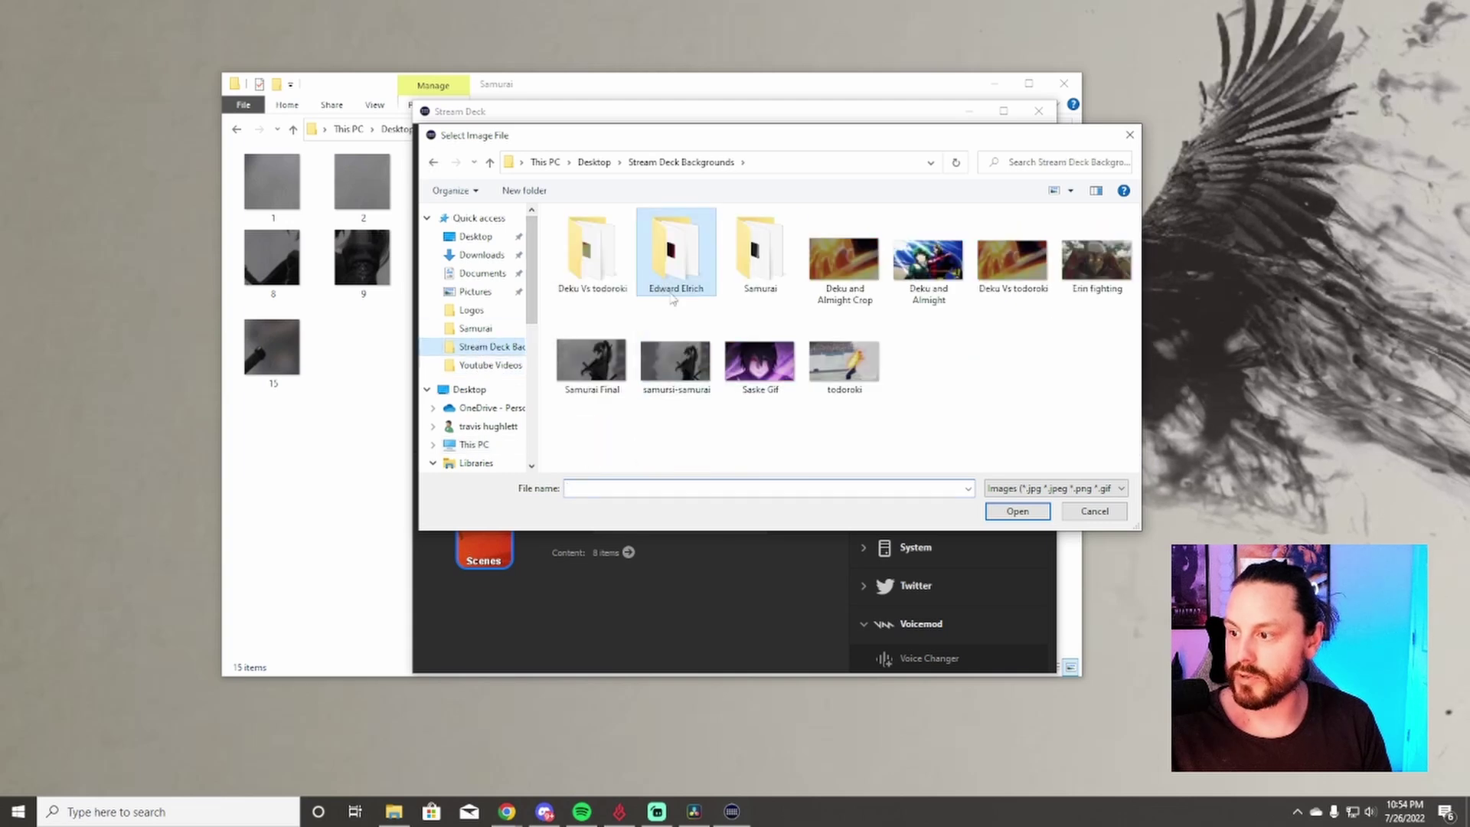
double_click(758, 284)
left_click(594, 249)
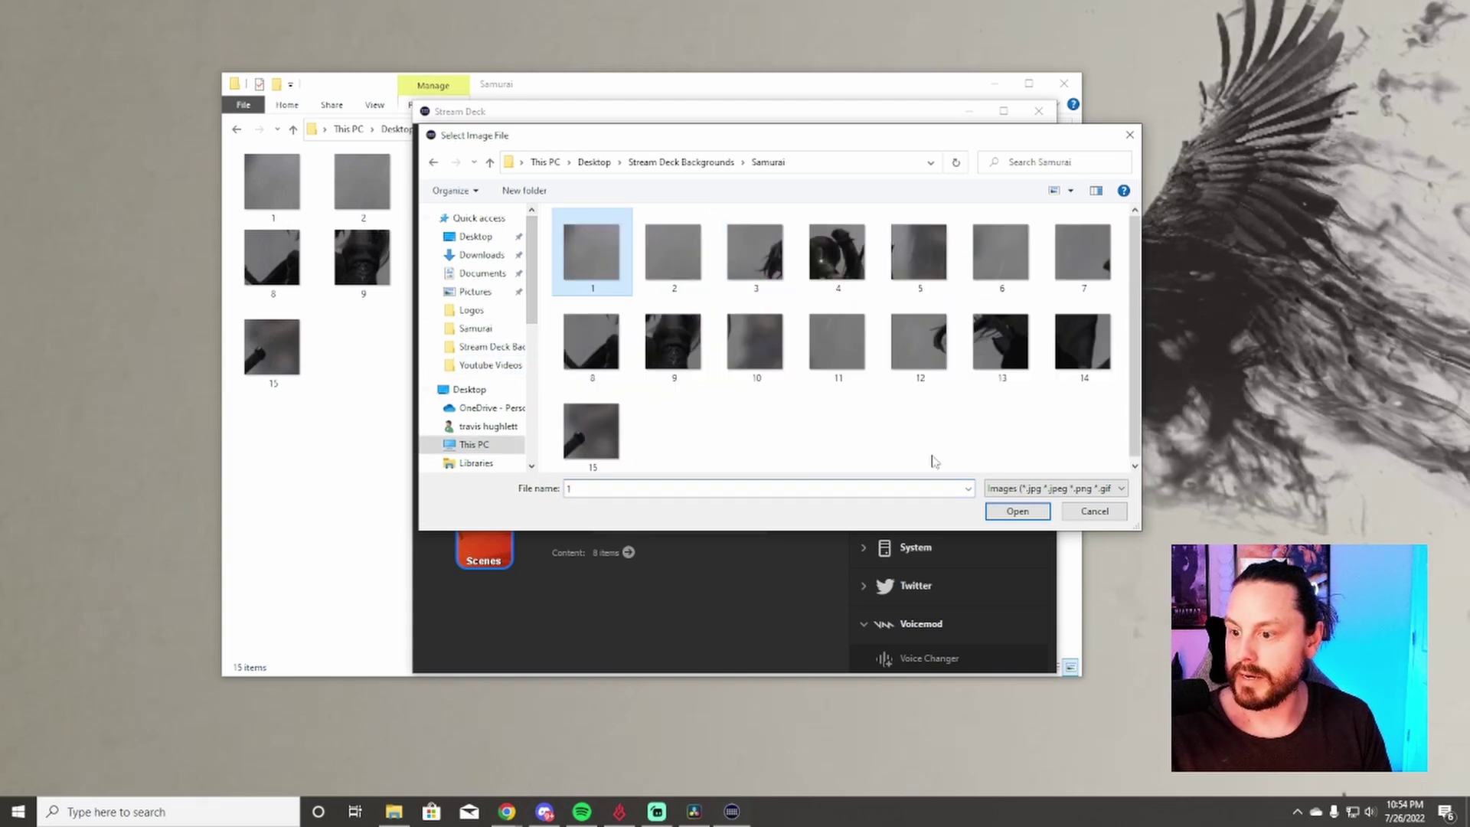
left_click(1017, 511)
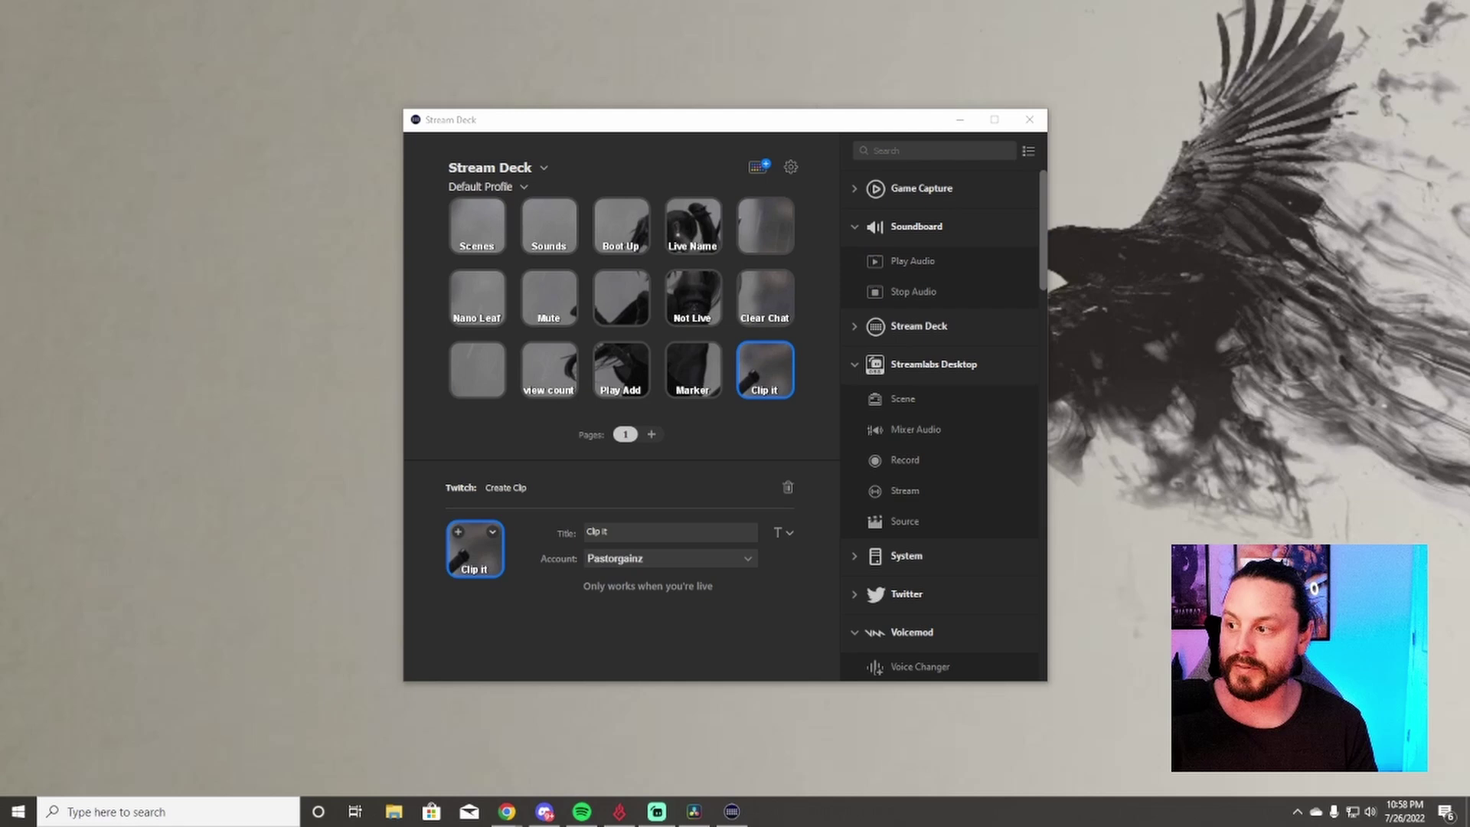
left_click(508, 188)
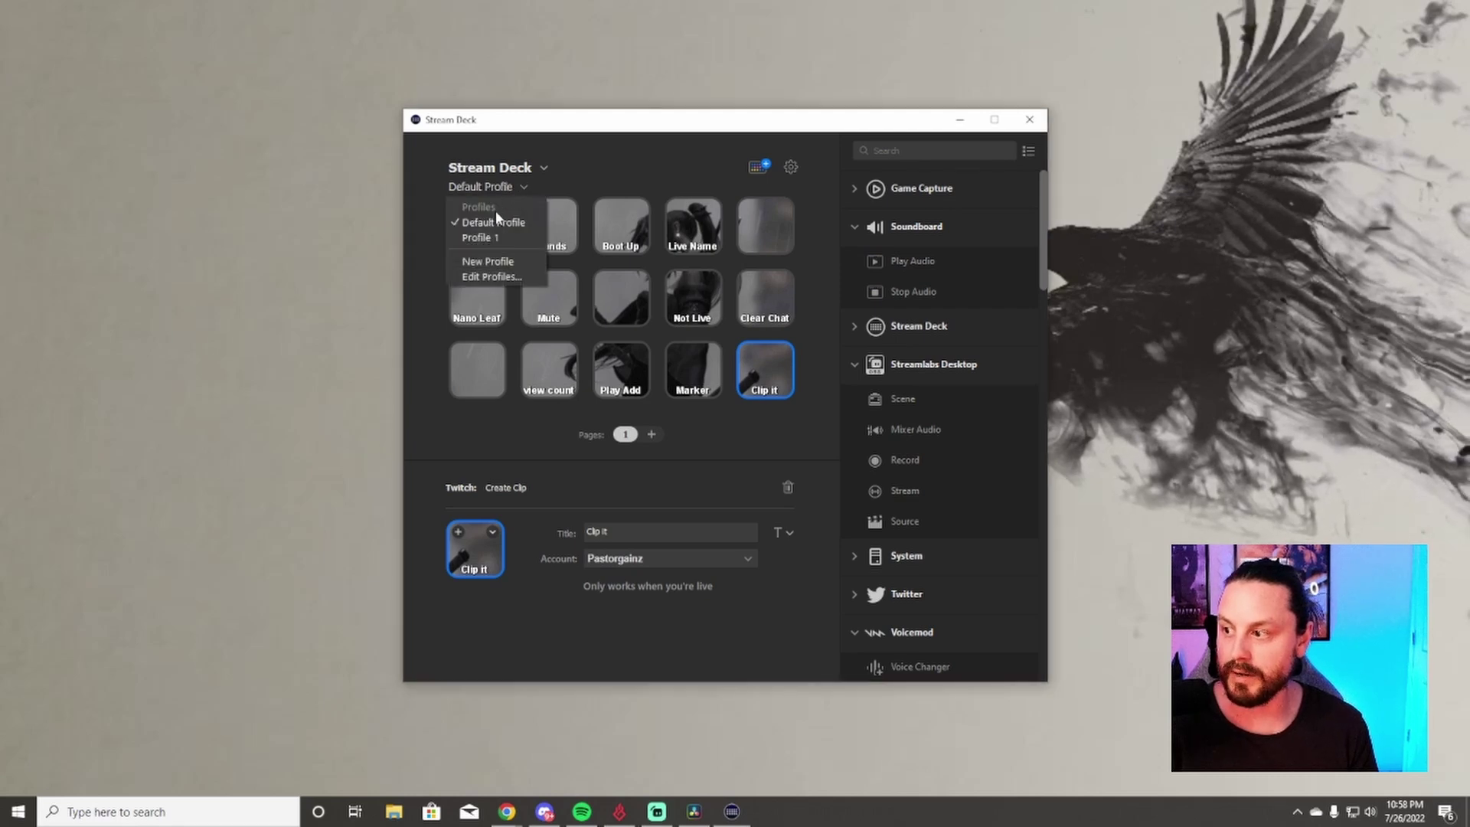
left_click(493, 238)
left_click(496, 188)
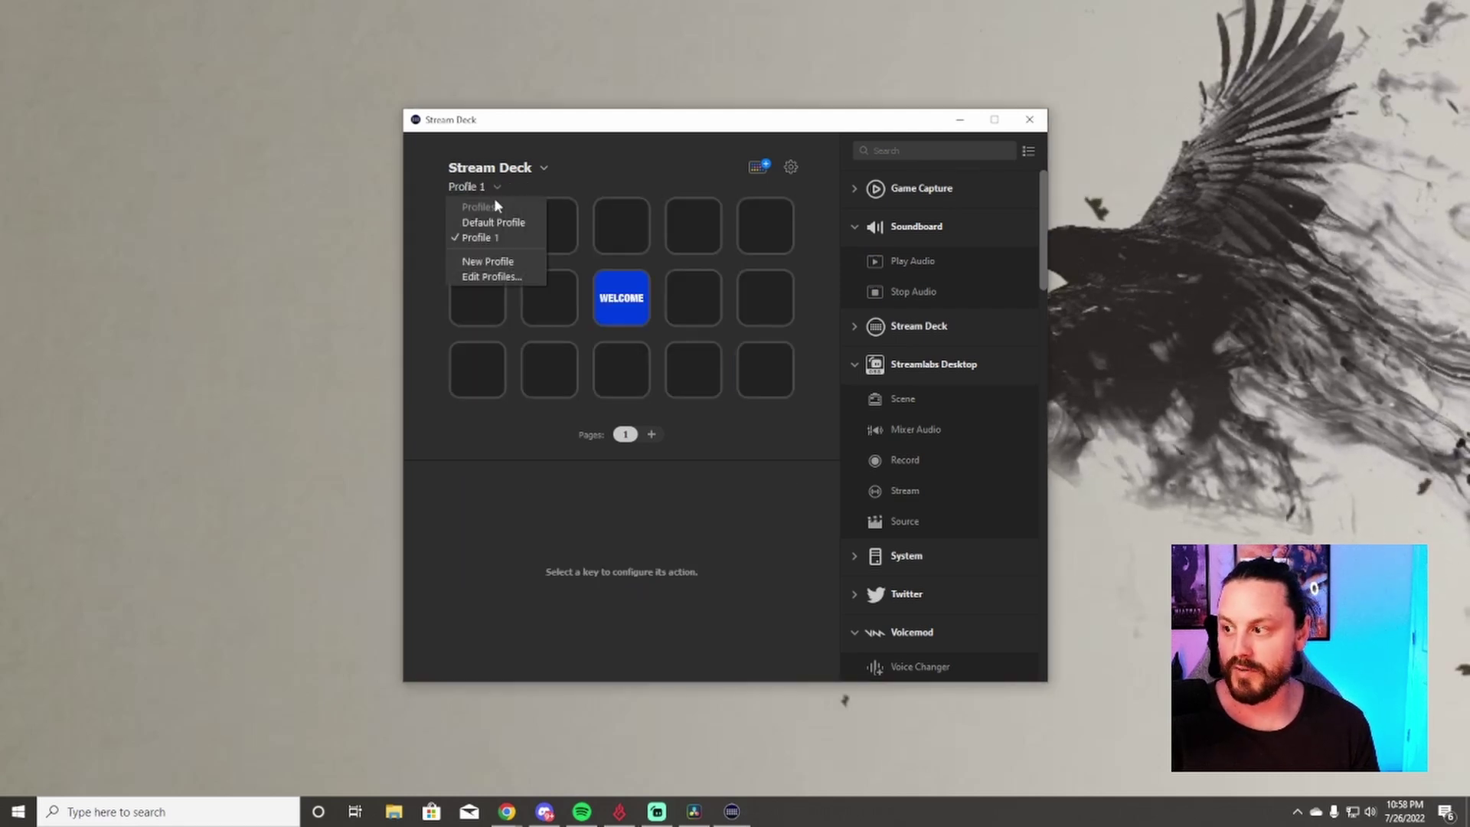
left_click(493, 205)
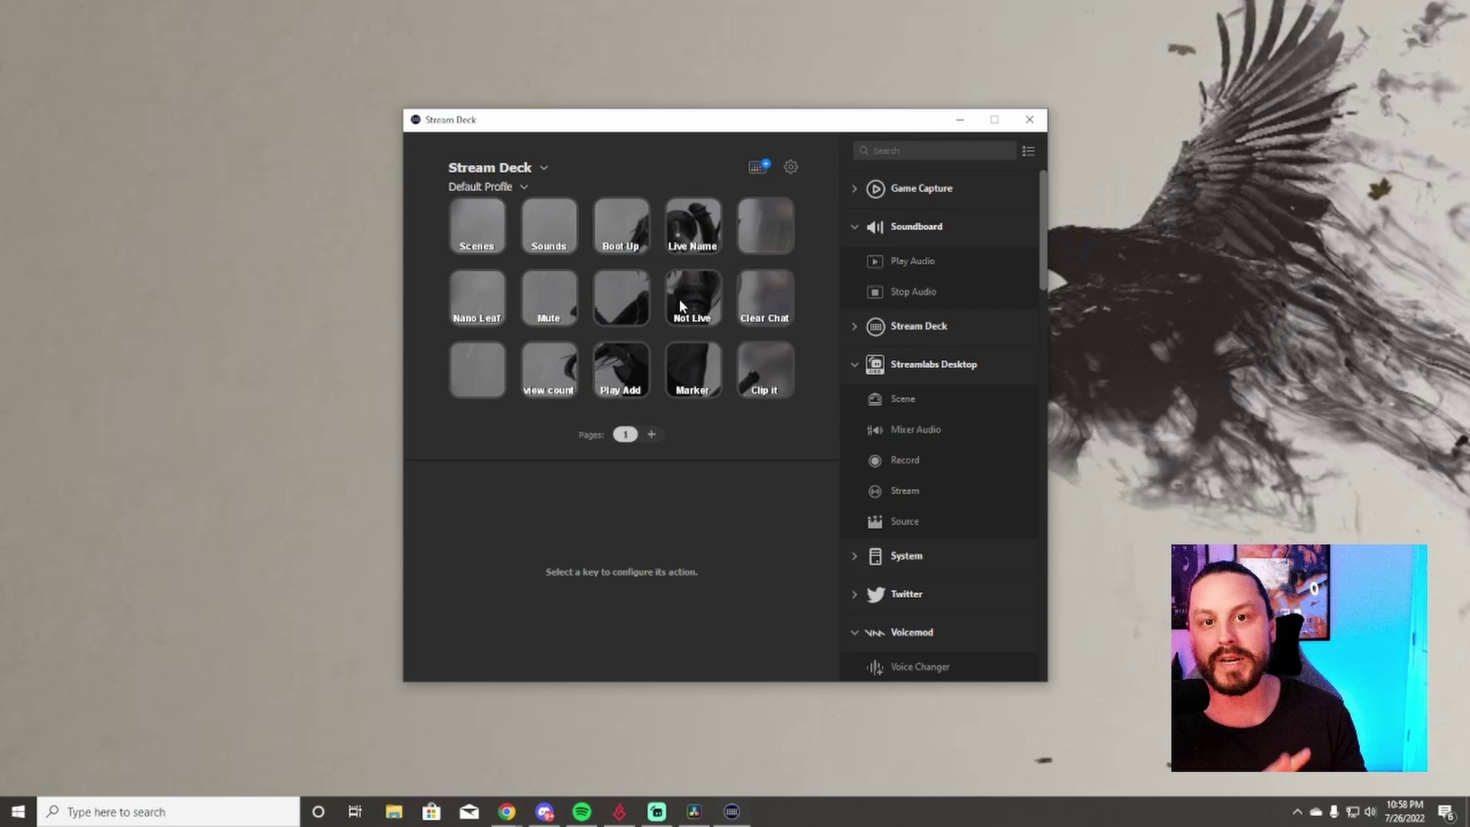